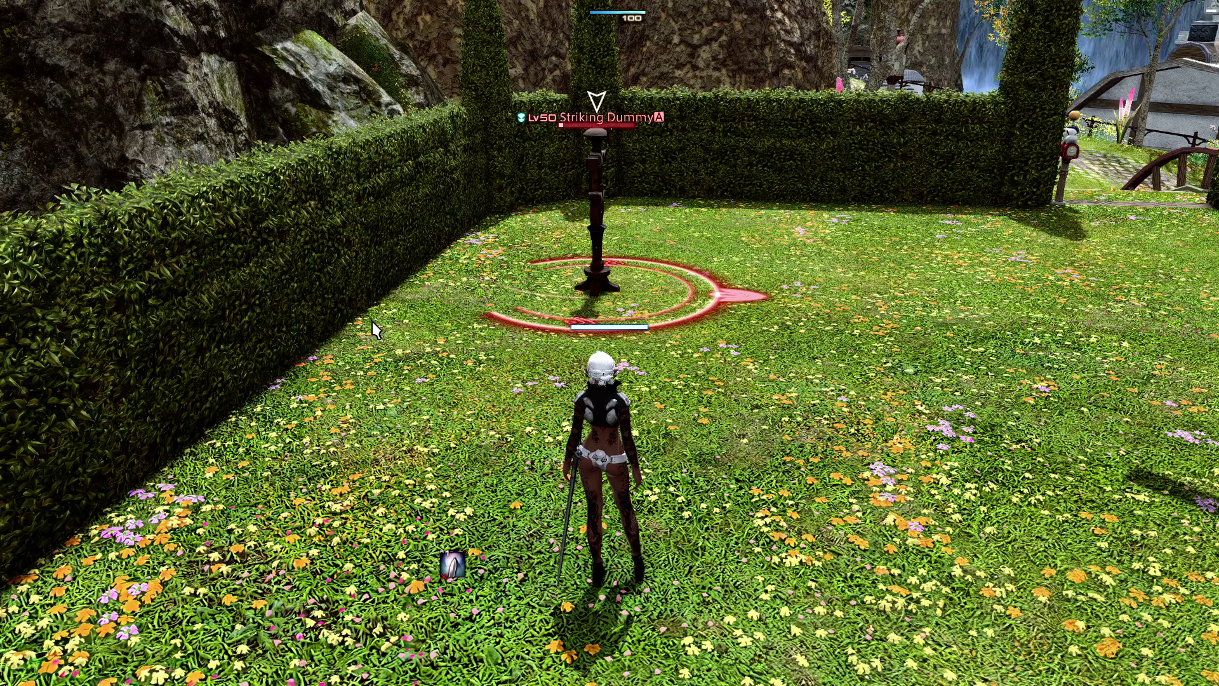
{"action": "type", "text": "/xlplugins"}
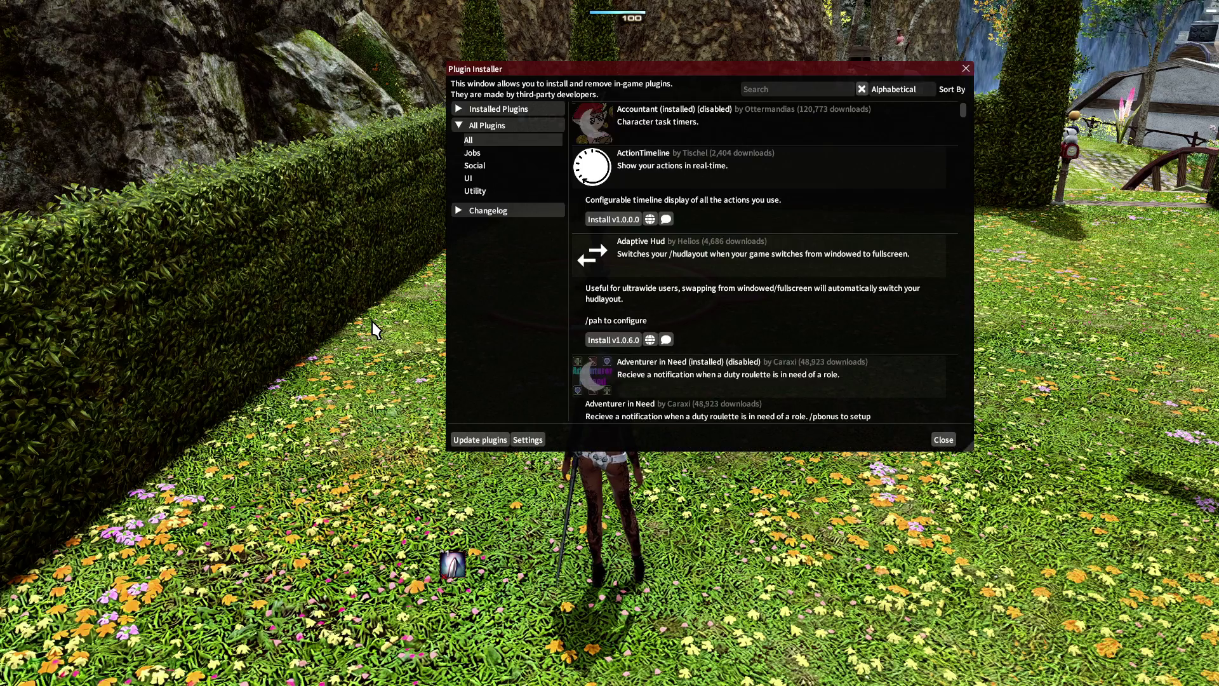
Search the plugin list for 'vfx' and open VFXEditor's window.
{"action": "left_click", "coordinate": [785, 88]}
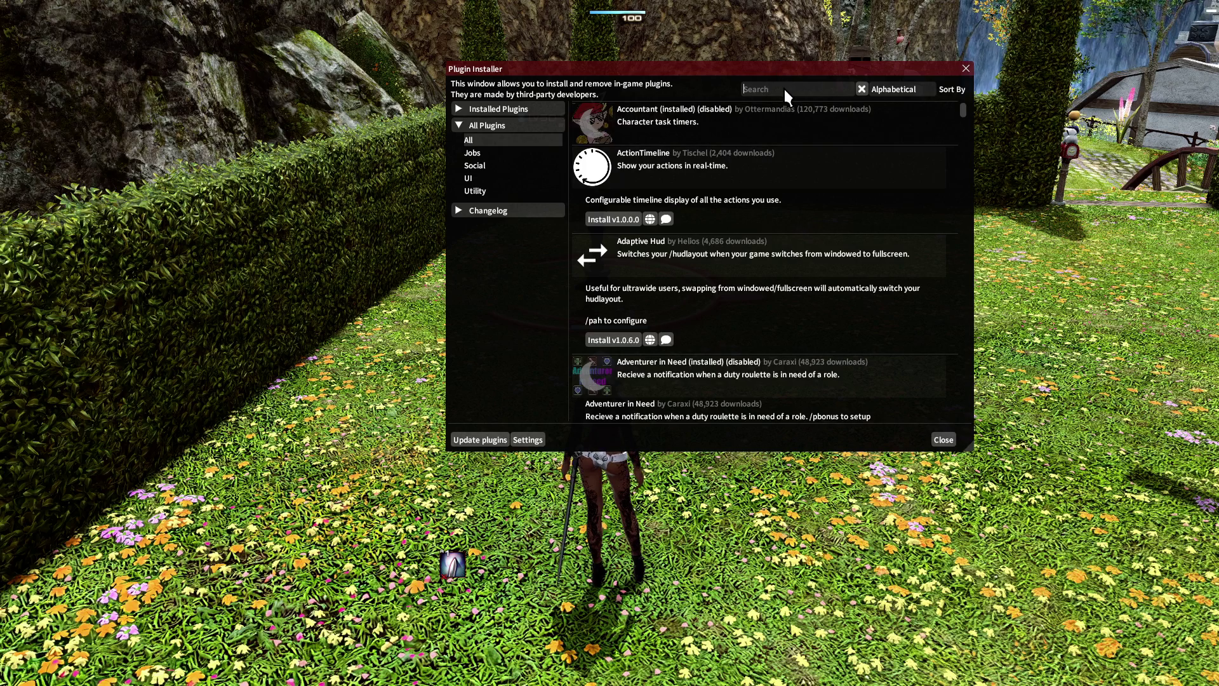
{"action": "type", "text": "vfx"}
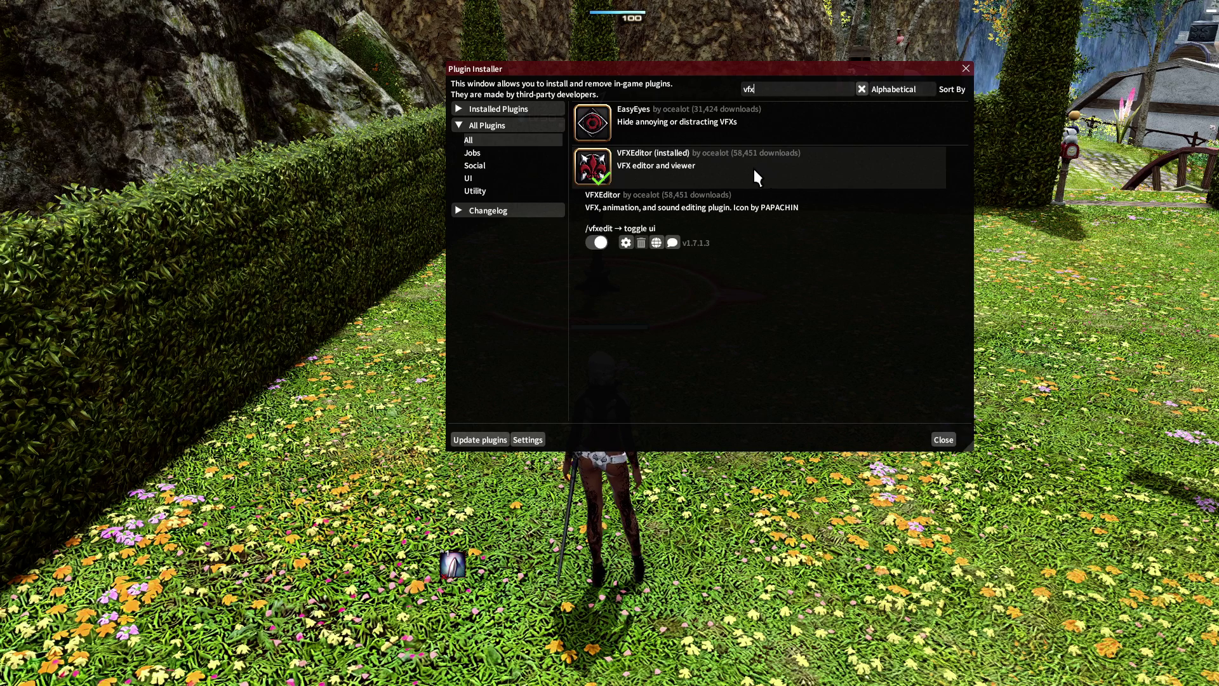
{"action": "left_click", "coordinate": [626, 242]}
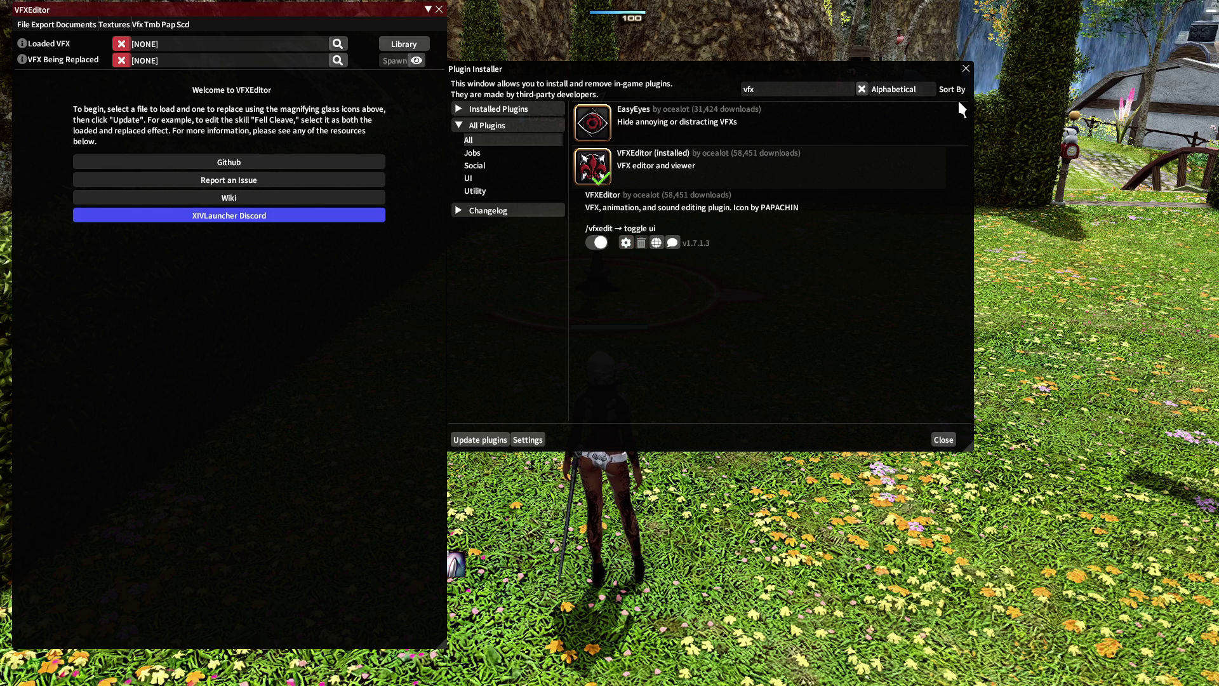
Close the Plugin Installer and bring up the Pap and Tmb editors, collapsing the others so Tmb is in front.
{"action": "left_click", "coordinate": [966, 69]}
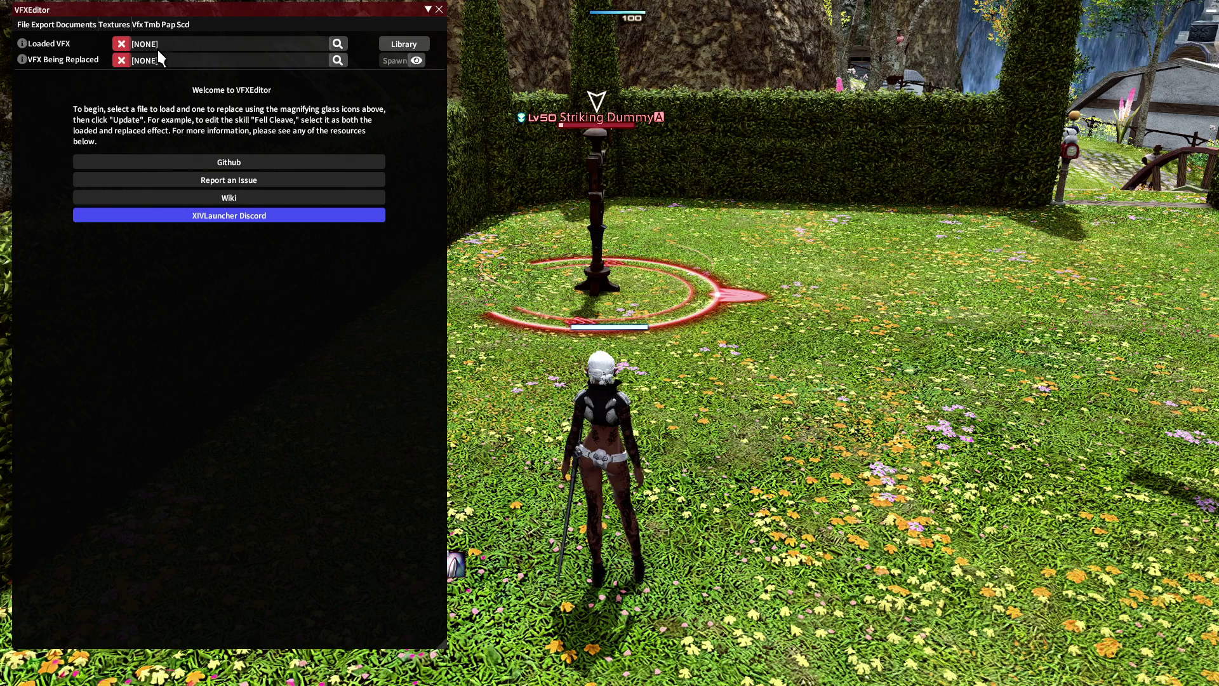
{"action": "left_click", "coordinate": [164, 26]}
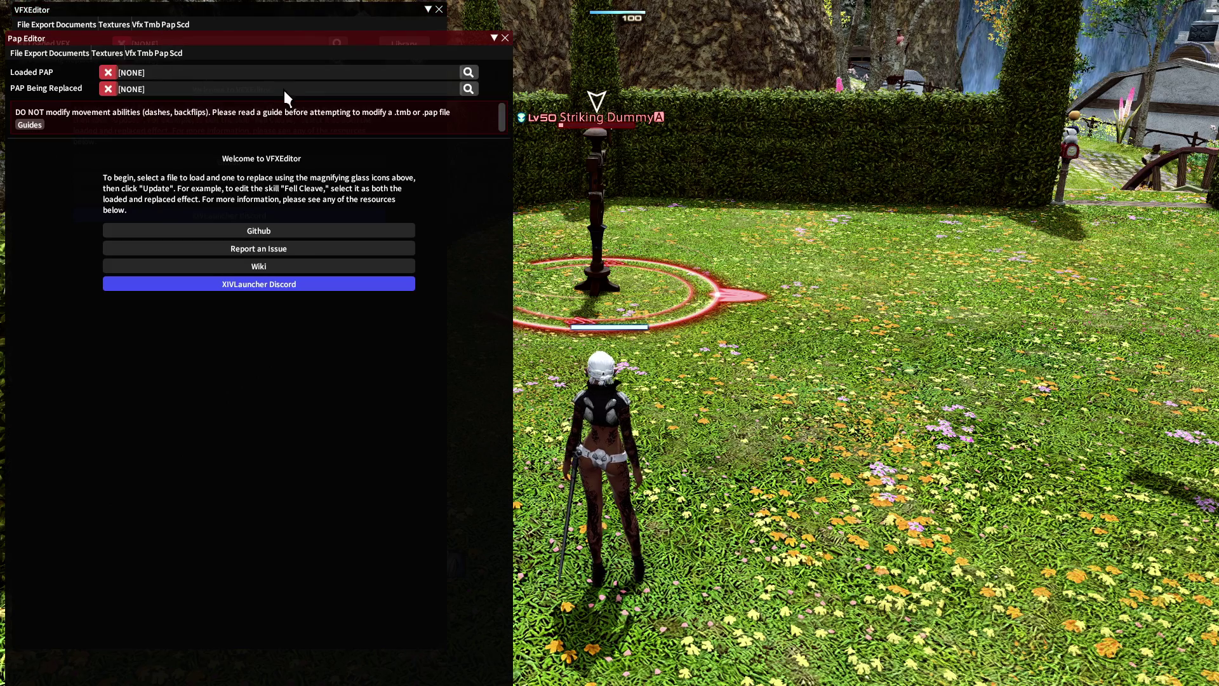
{"action": "left_click", "coordinate": [429, 10]}
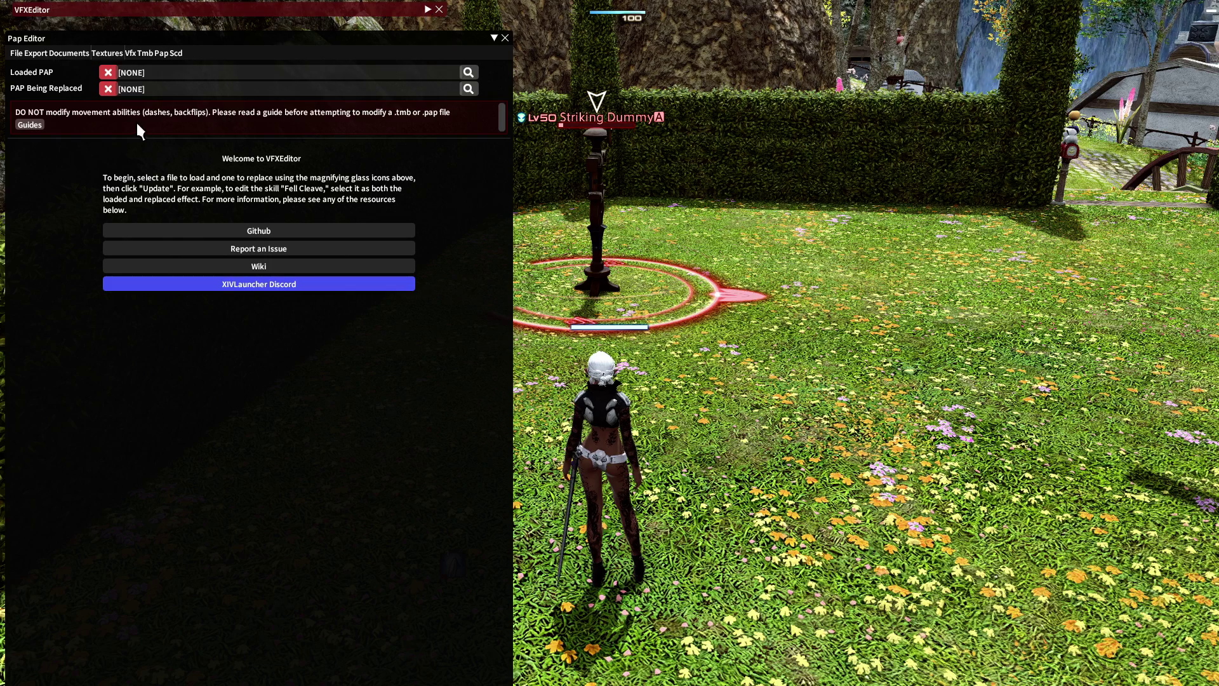
{"action": "left_click", "coordinate": [145, 54]}
{"action": "left_click", "coordinate": [493, 37]}
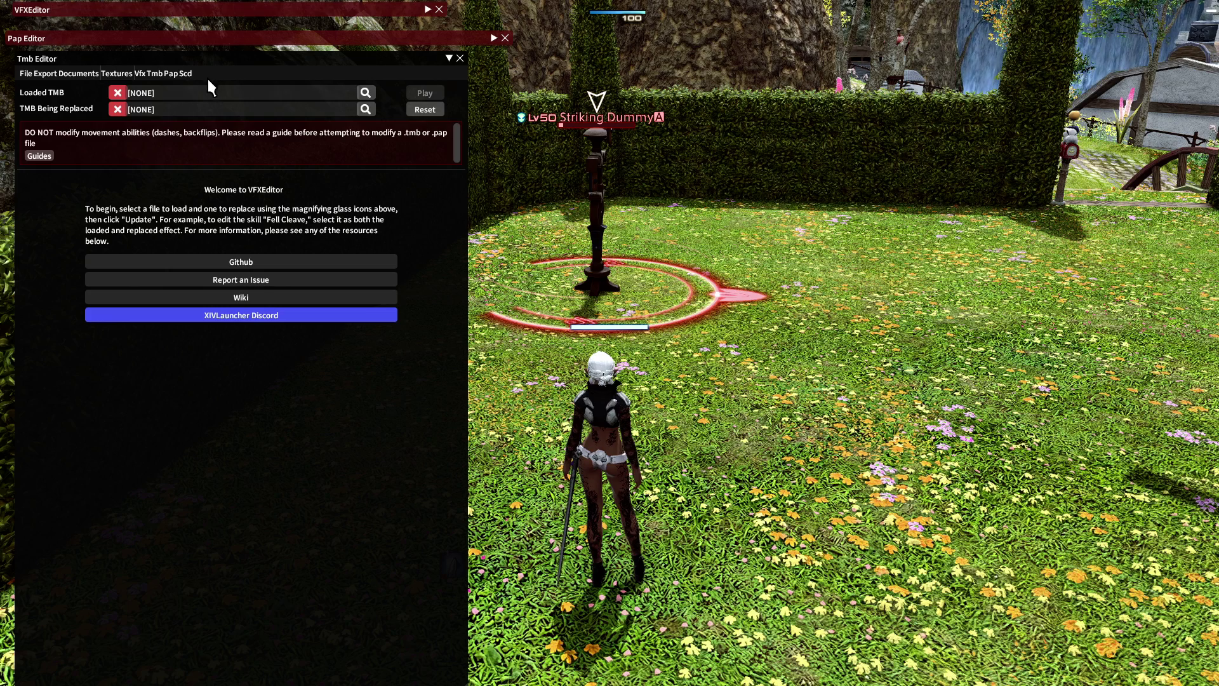
Load Rage of Halone's End timeline as the Loaded TMB.
{"action": "left_click", "coordinate": [365, 93]}
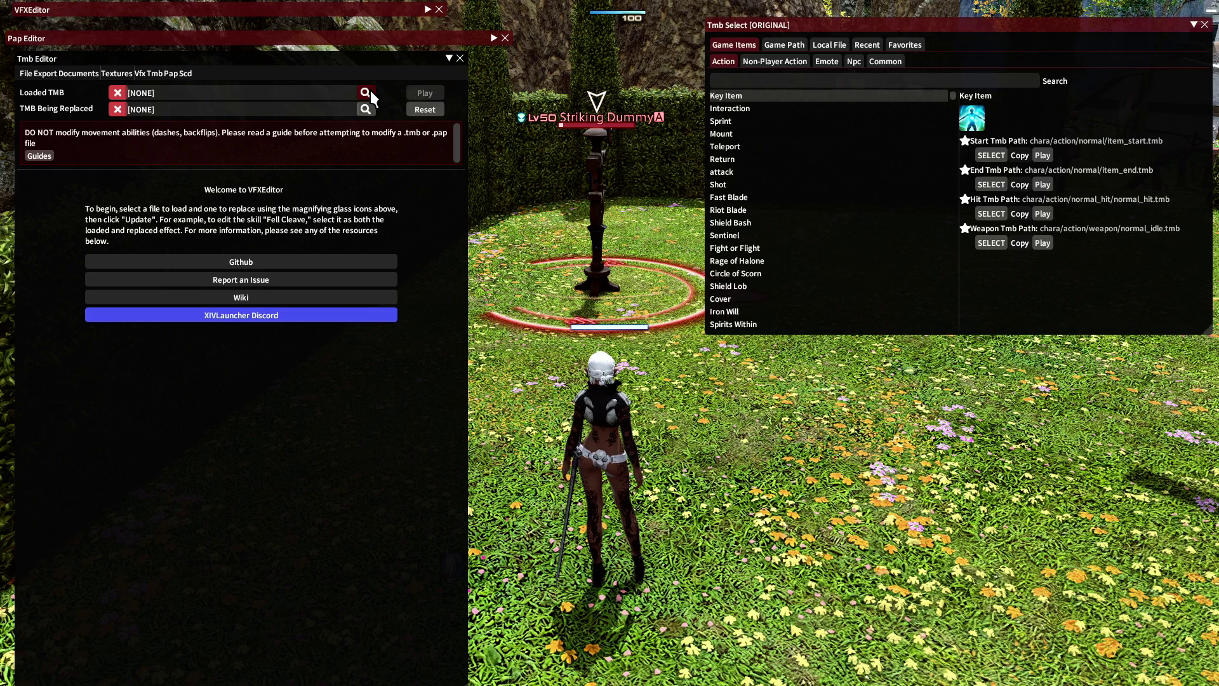
{"action": "left_click", "coordinate": [743, 79]}
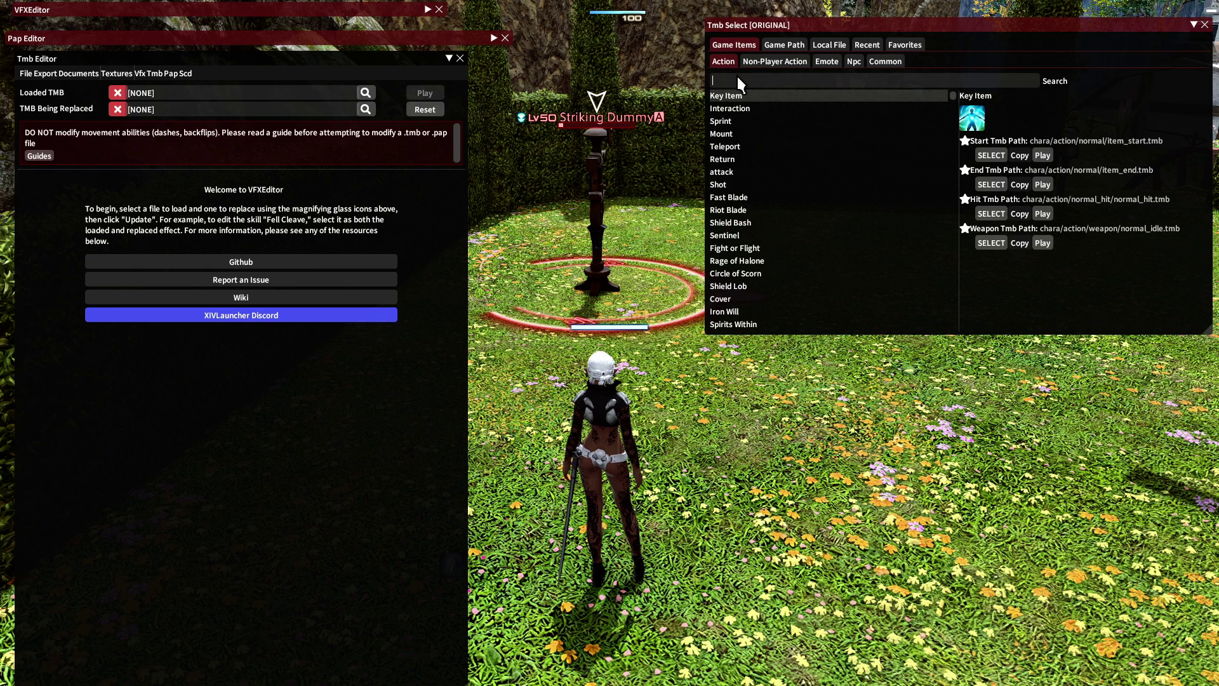
{"action": "type", "text": "rage"}
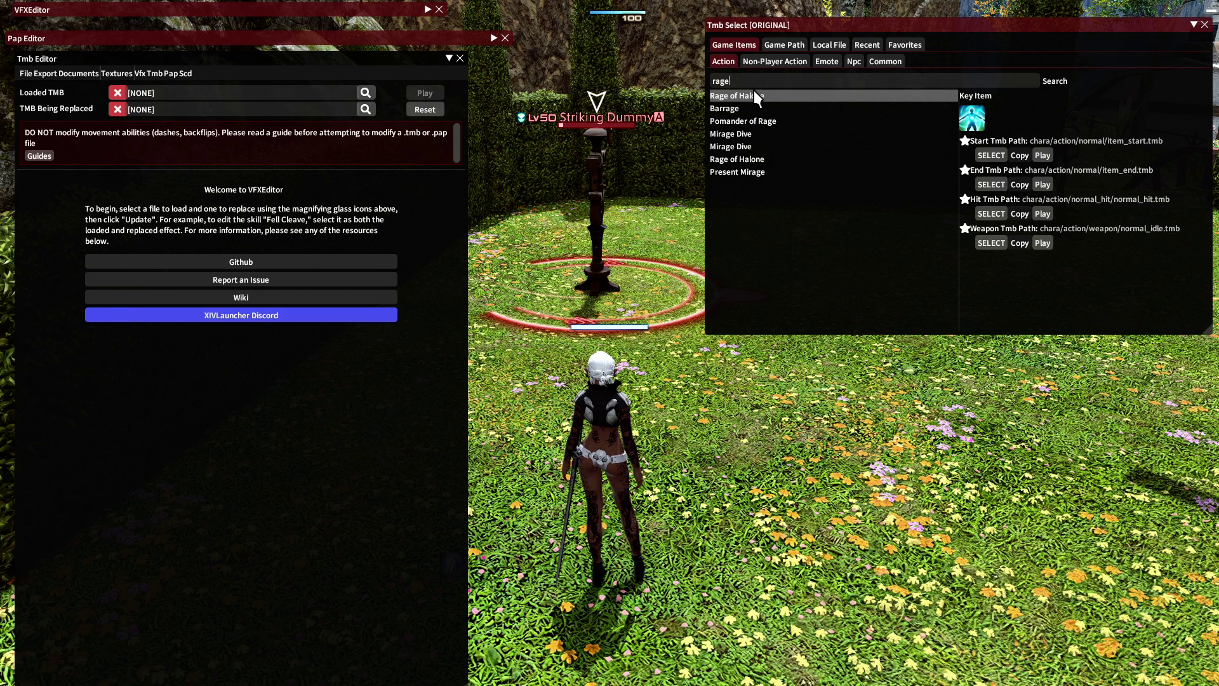
{"action": "left_click", "coordinate": [753, 94]}
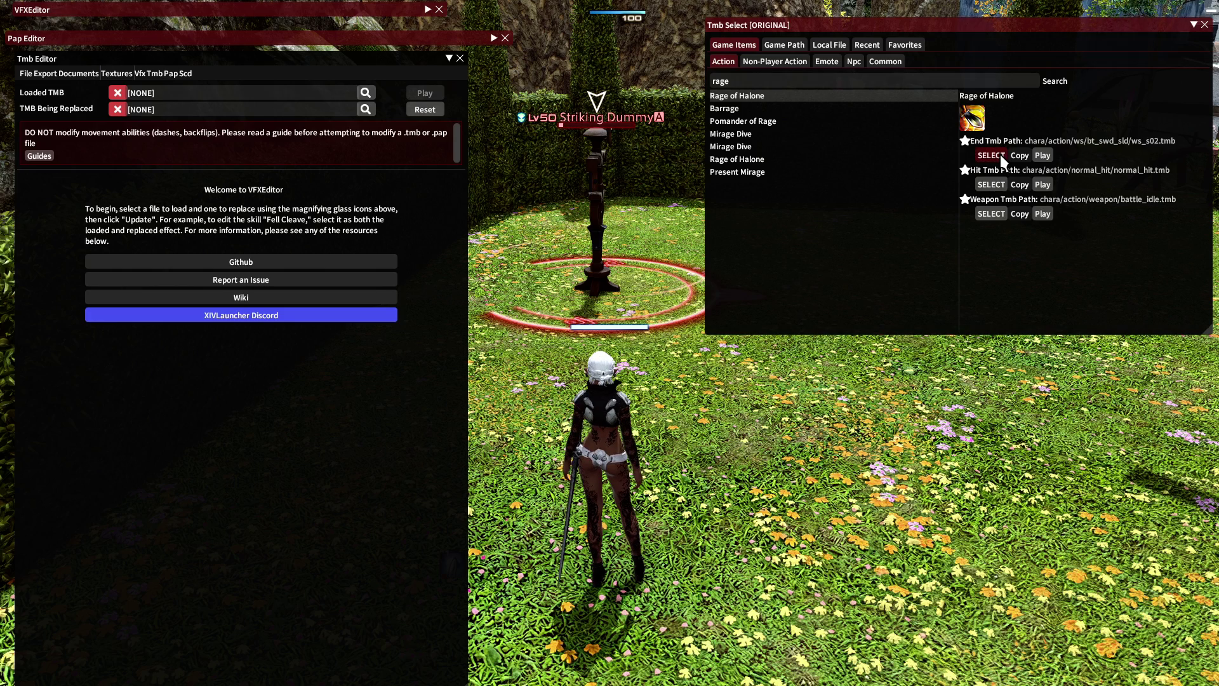
{"action": "left_click", "coordinate": [991, 155]}
{"action": "left_click", "coordinate": [1205, 26]}
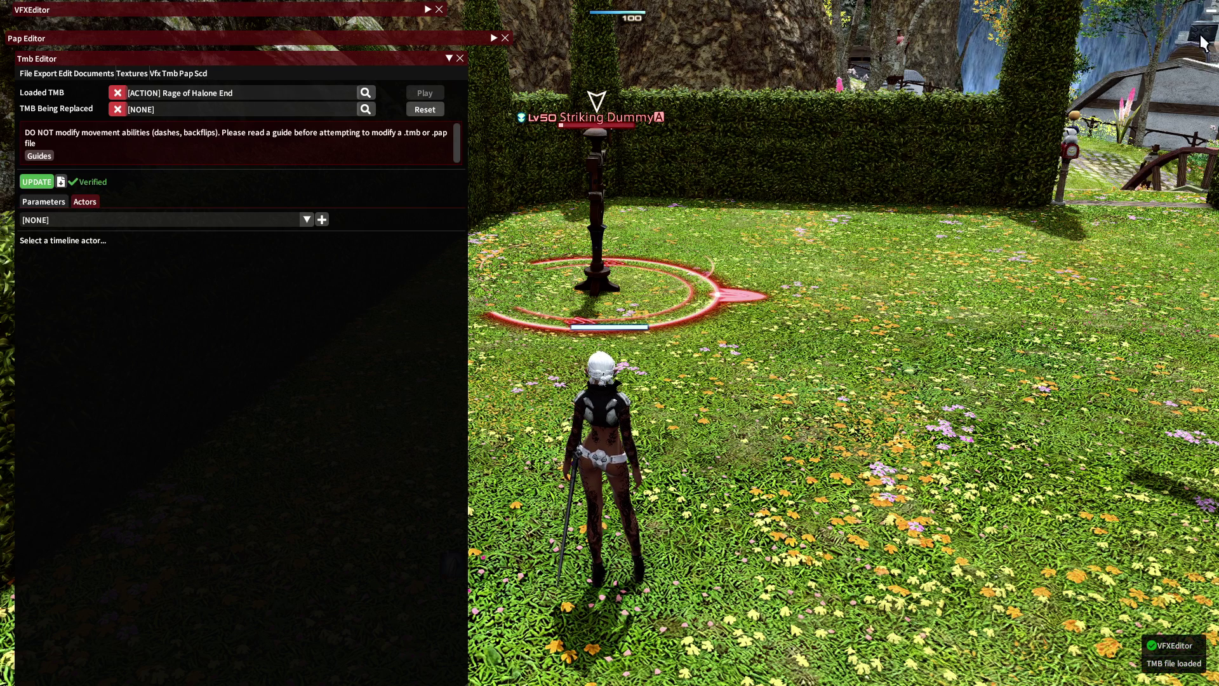
Set Royal Authority's End timeline as the TMB Being Replaced.
{"action": "left_click", "coordinate": [367, 110]}
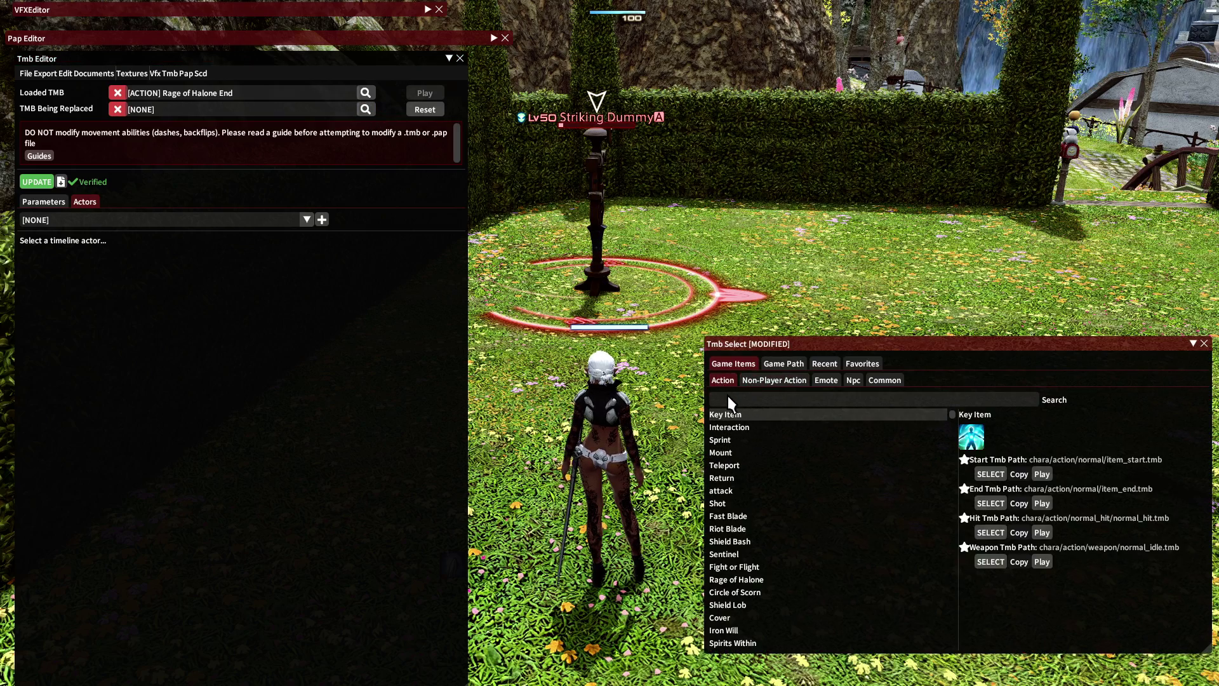
{"action": "type", "text": "royal"}
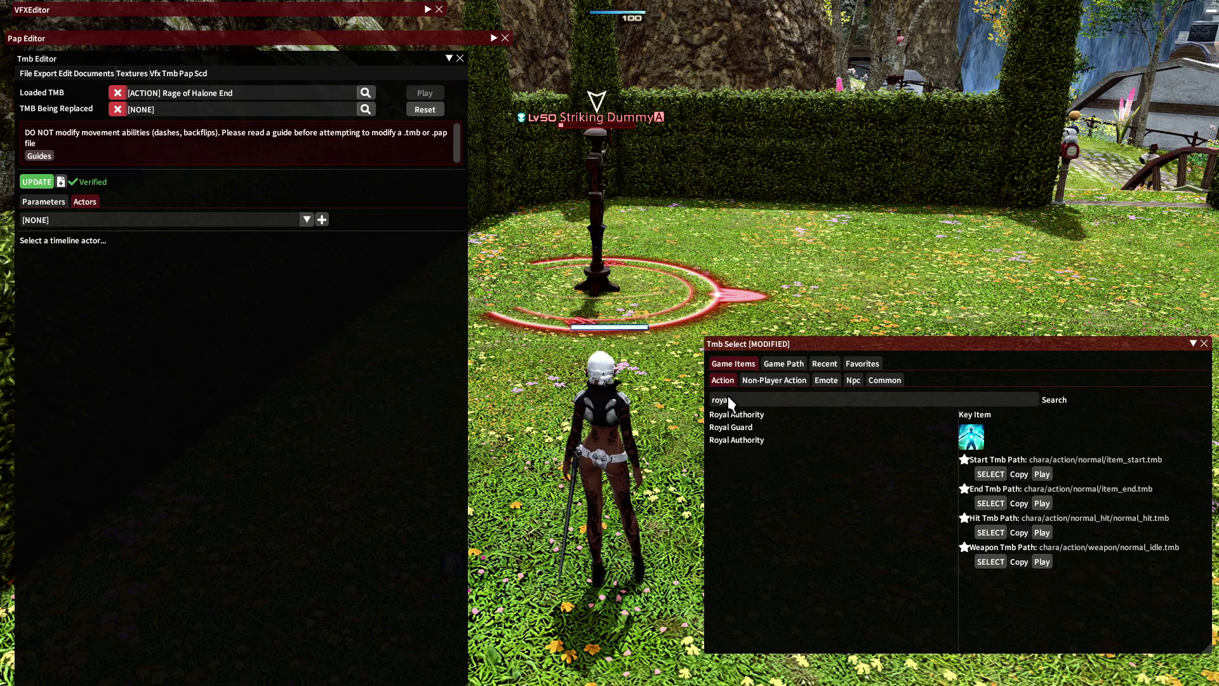
{"action": "left_click", "coordinate": [772, 412]}
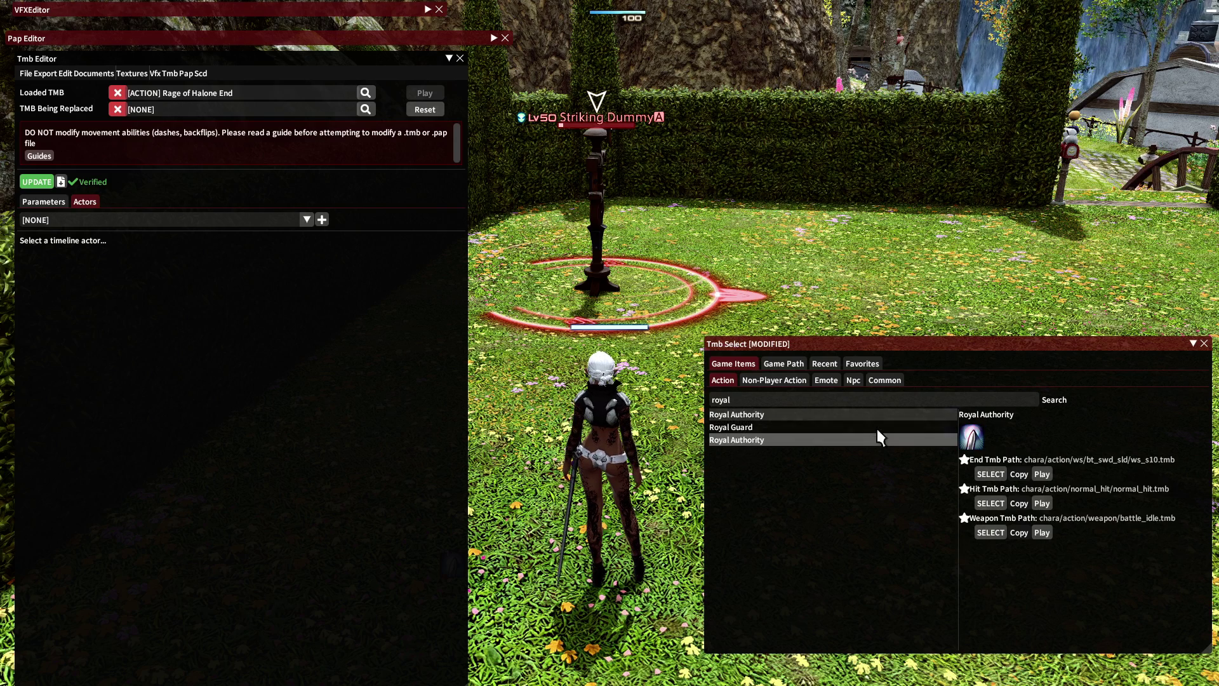
{"action": "left_click", "coordinate": [991, 474]}
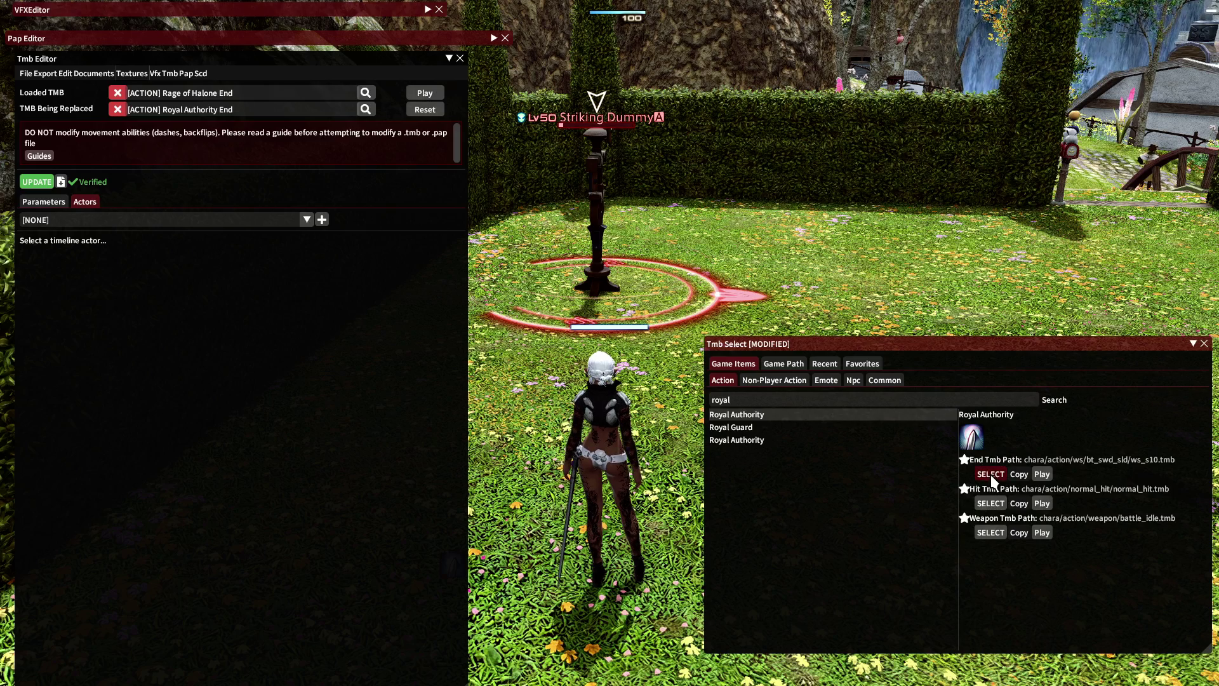
{"action": "left_click", "coordinate": [1204, 344]}
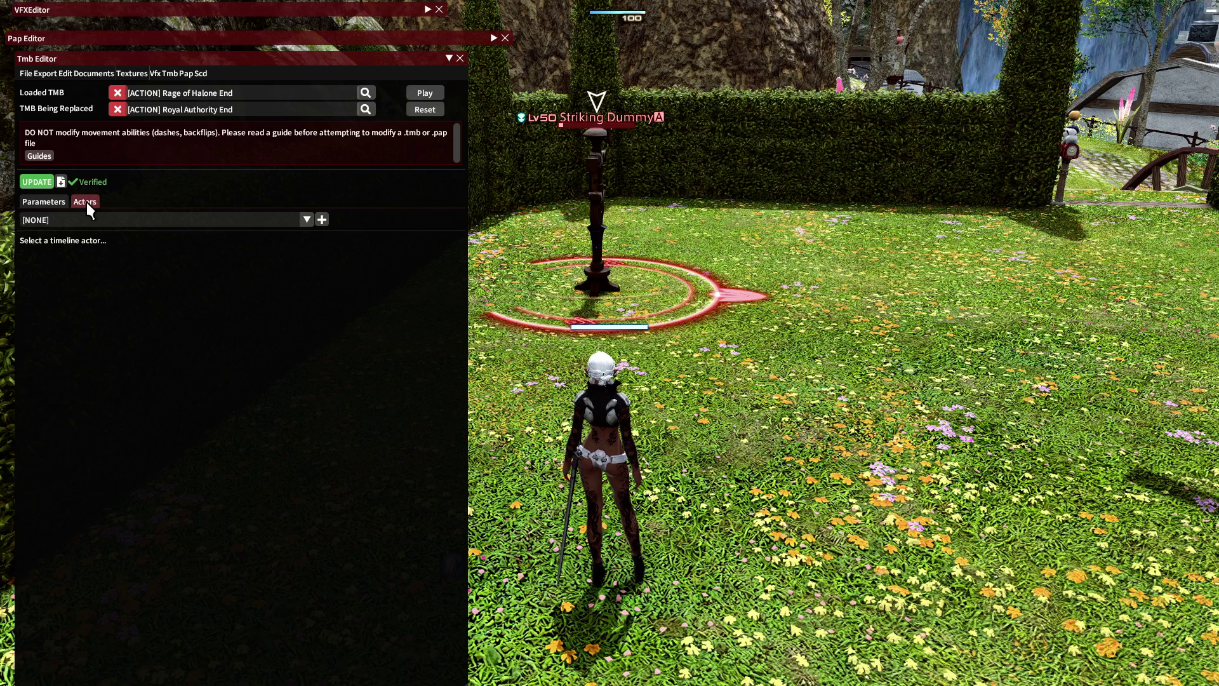
Show Actor 0's tracks and select Track 10's animation entry.
{"action": "left_click", "coordinate": [307, 221]}
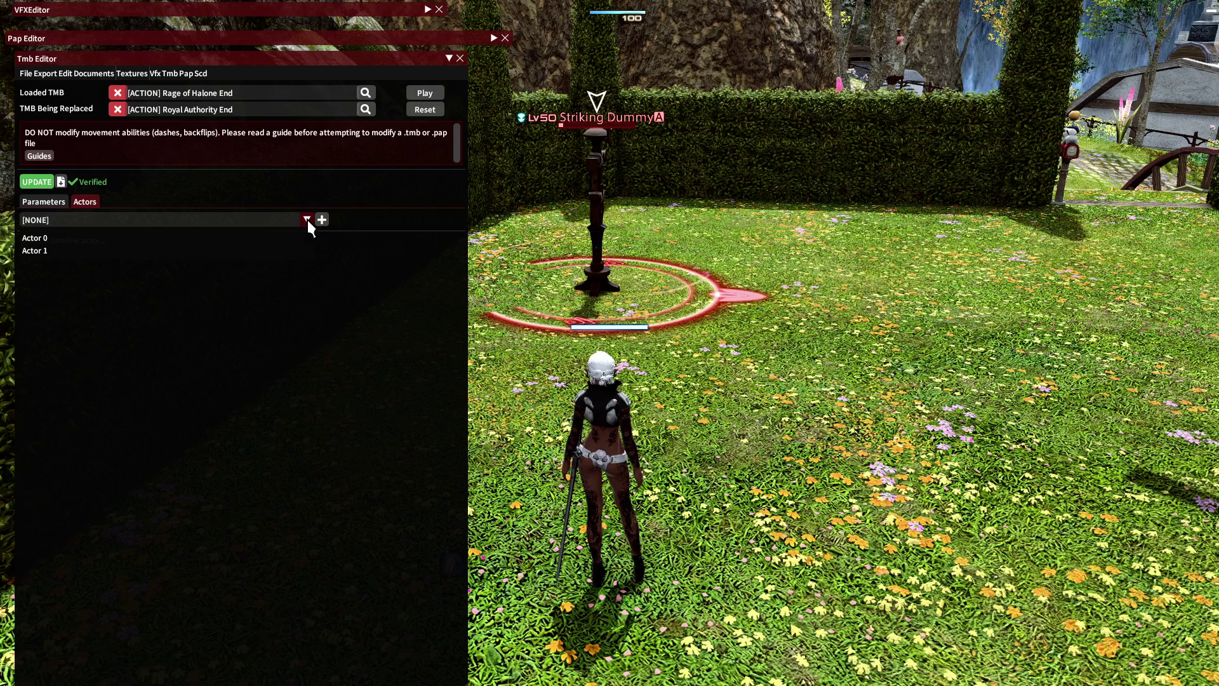
{"action": "left_click", "coordinate": [36, 237]}
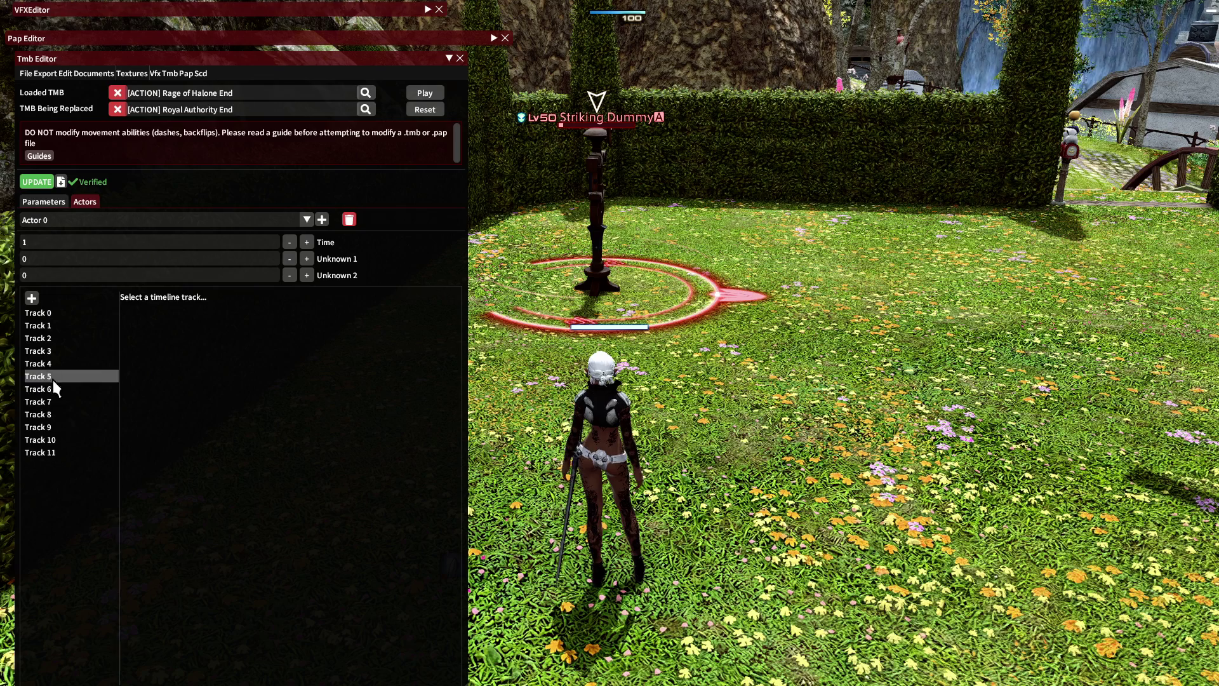
{"action": "left_click", "coordinate": [66, 439]}
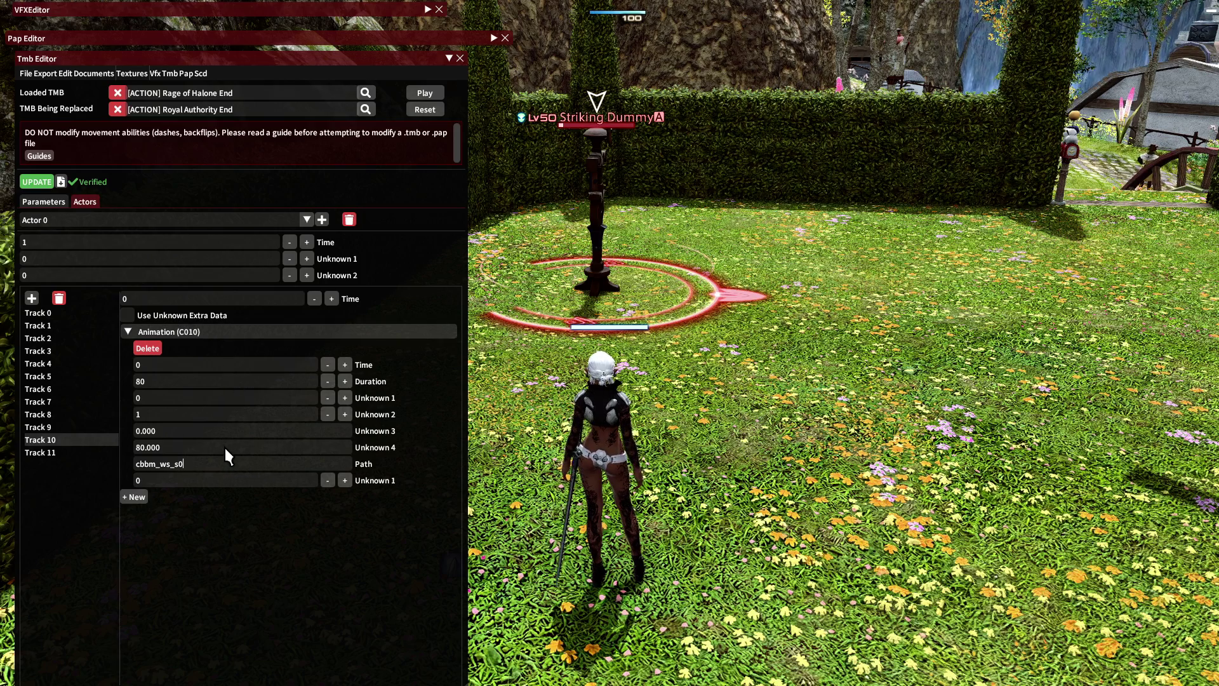
Edit Track 10's Path to cbbm_halone and confirm it, then collapse the Tmb editor.
{"action": "key", "text": "BackSpace"}
{"action": "key", "text": "BackSpace"}
{"action": "key", "text": "BackSpace"}
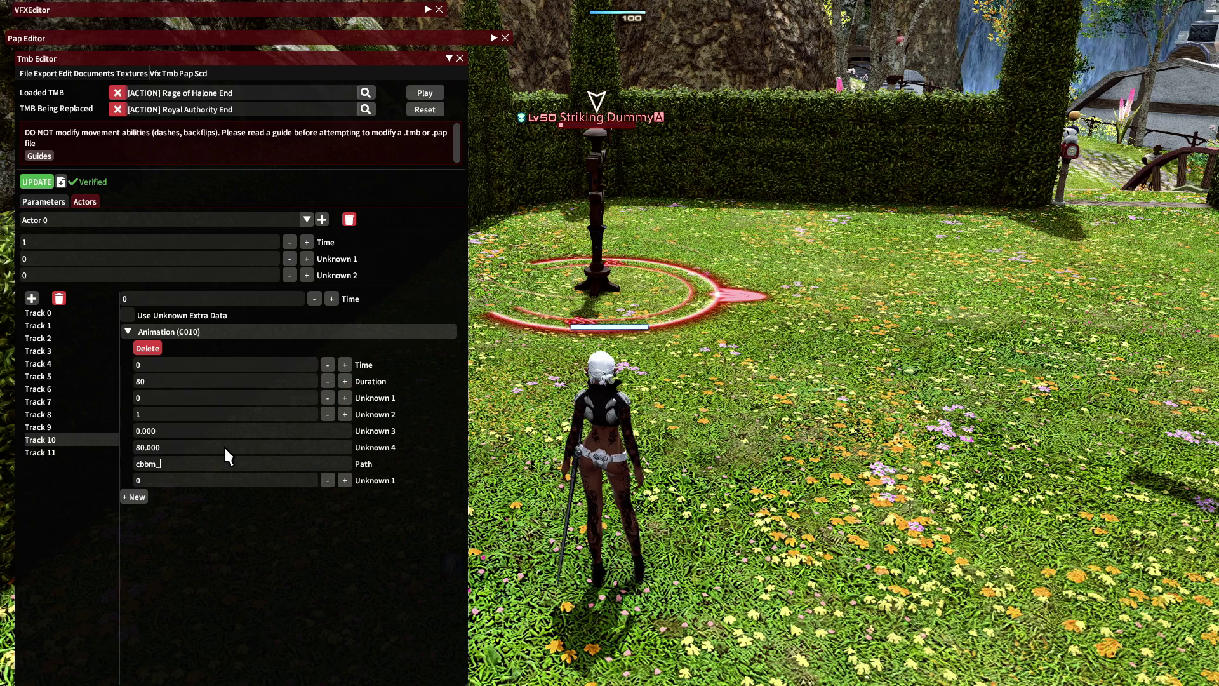
{"action": "type", "text": "hal"}
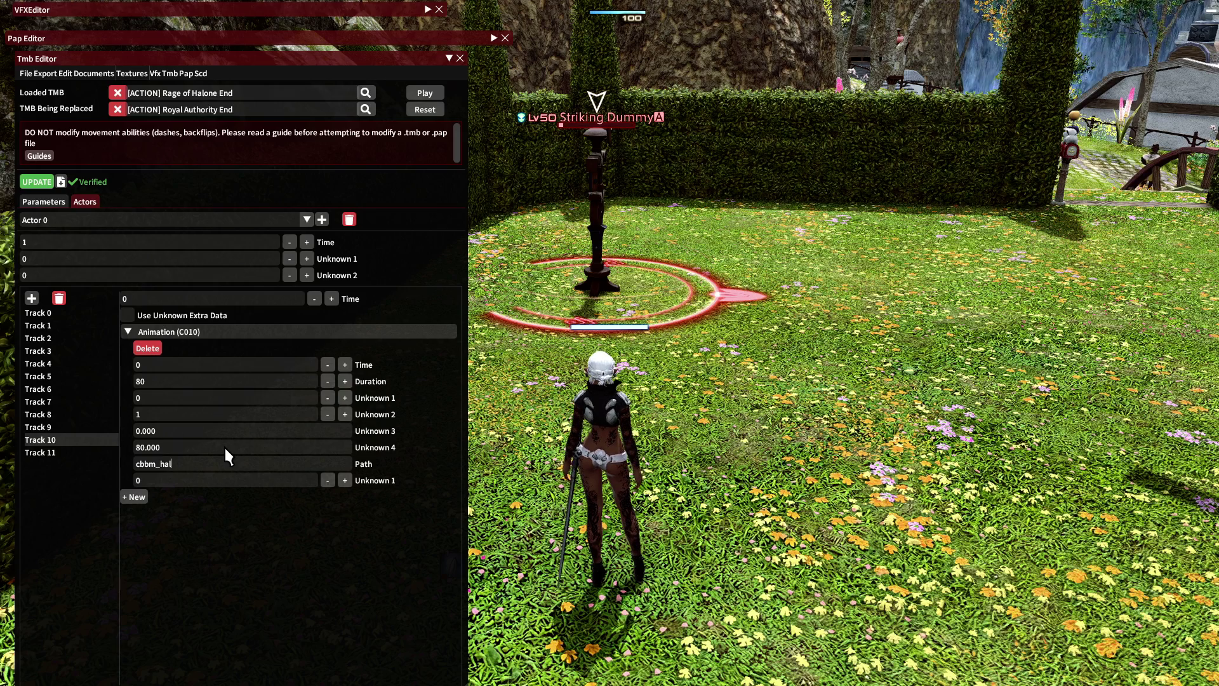
{"action": "type", "text": "one"}
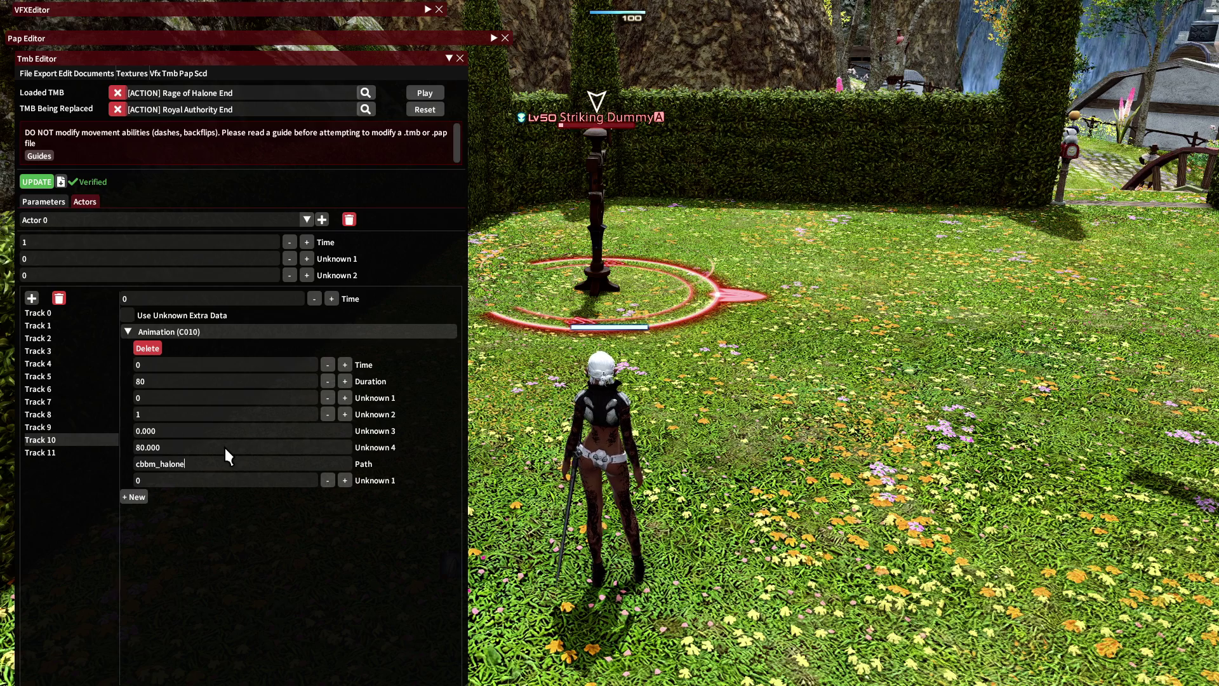
{"action": "key", "text": "ctrl+a"}
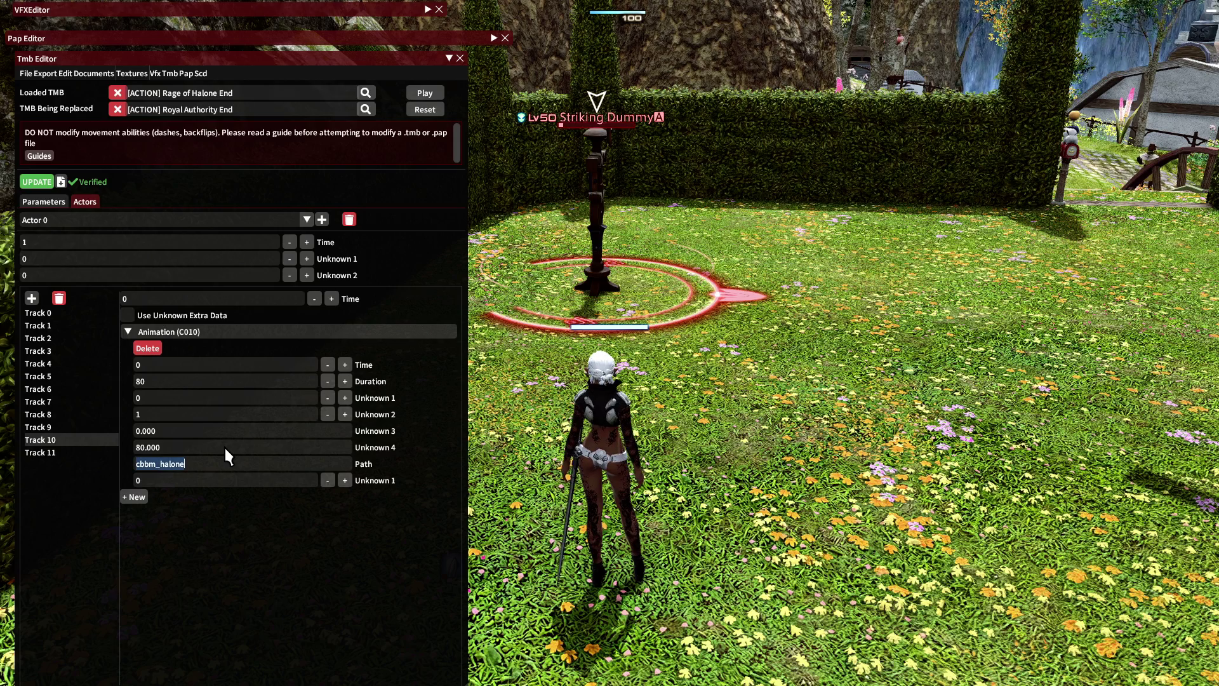
{"action": "key", "text": "Return"}
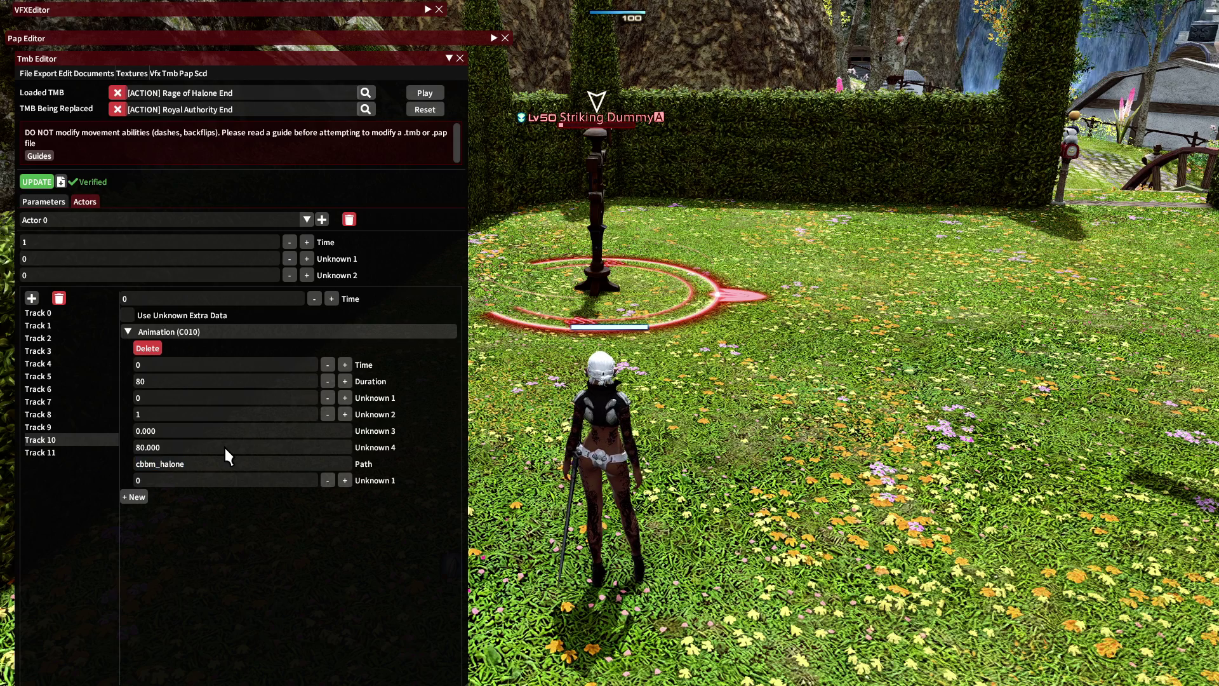
{"action": "left_click", "coordinate": [445, 58]}
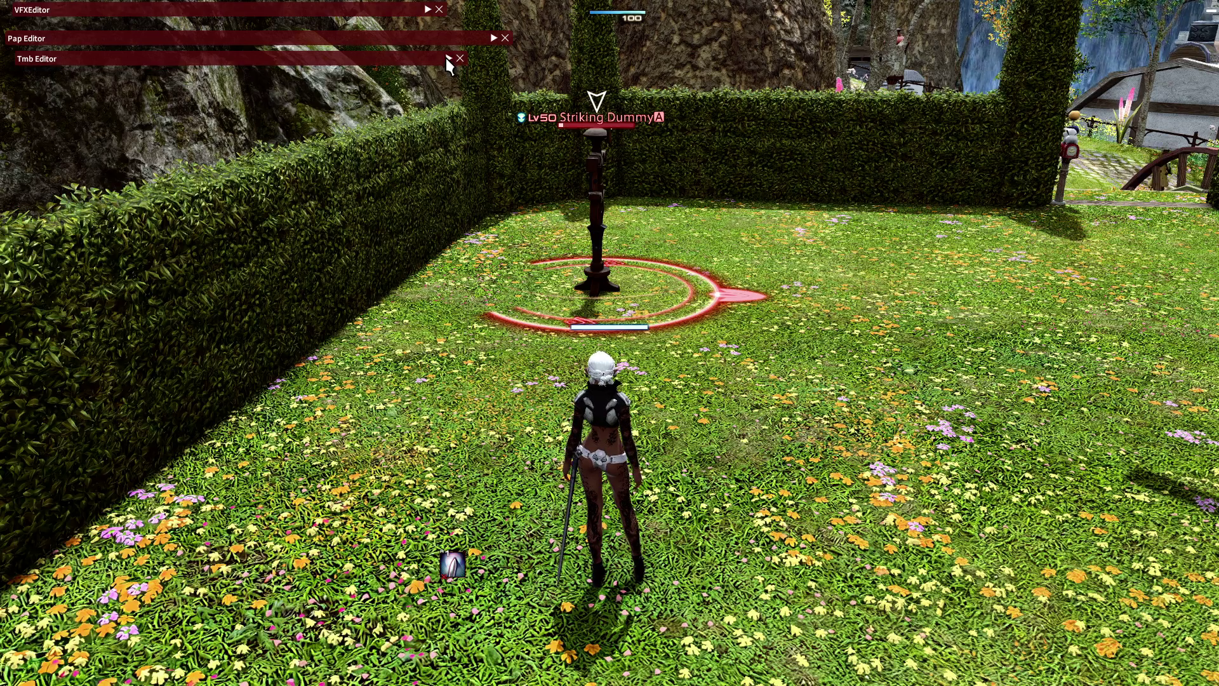
Load Rage of Halone's End animation as the Loaded PAP.
{"action": "left_click", "coordinate": [495, 39]}
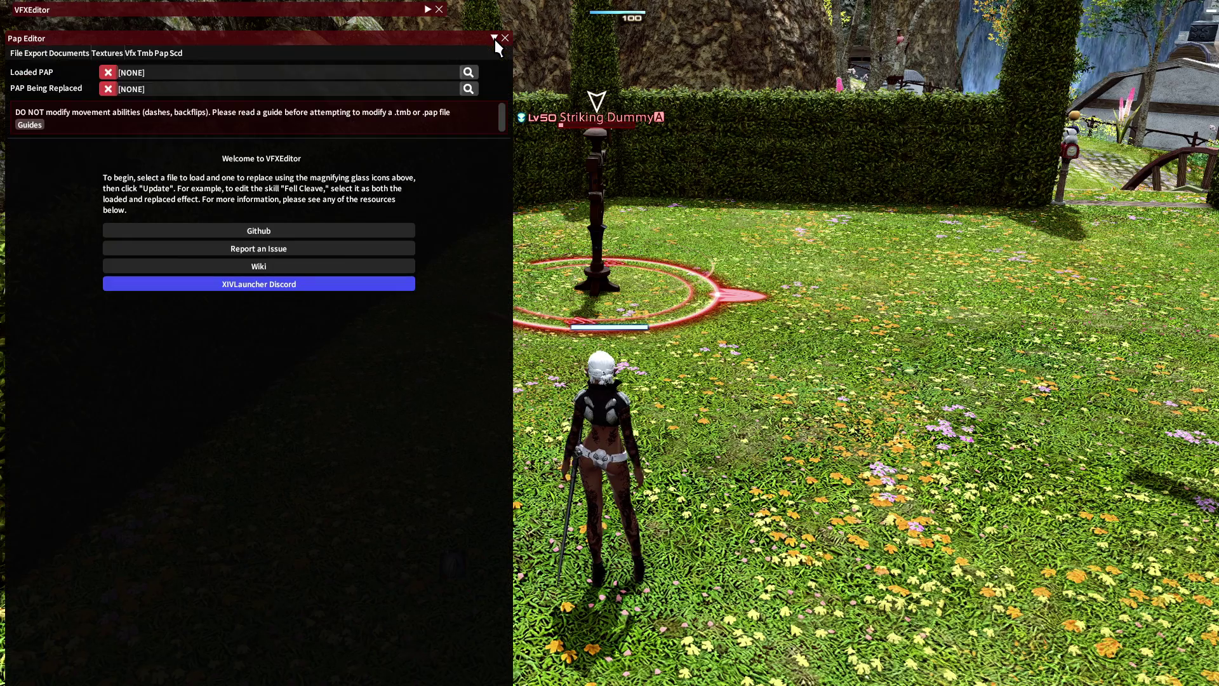
{"action": "left_click", "coordinate": [468, 73]}
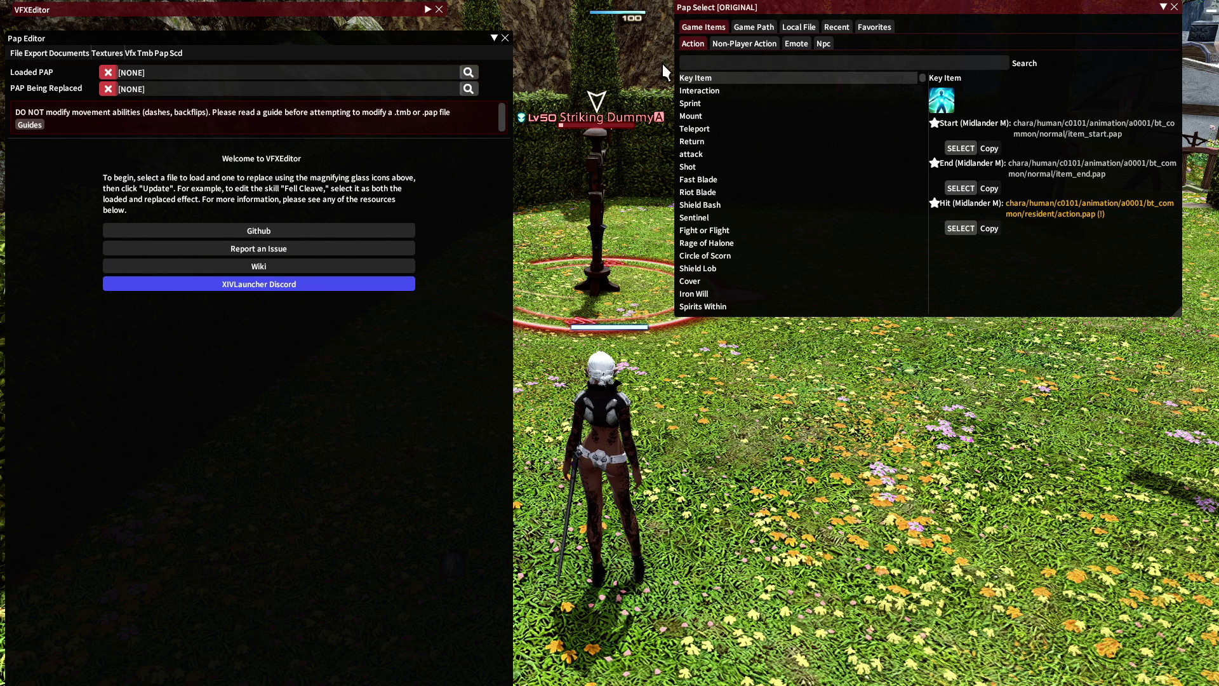
{"action": "left_click", "coordinate": [701, 62]}
{"action": "type", "text": "rage"}
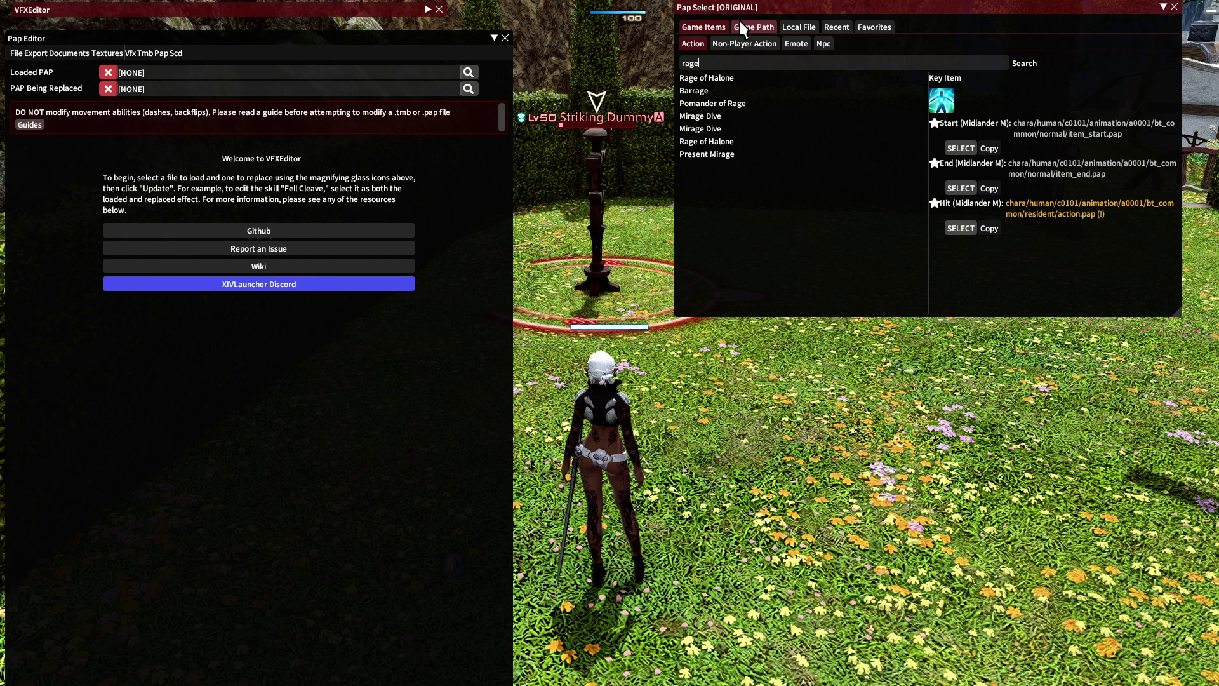
{"action": "left_click", "coordinate": [736, 79]}
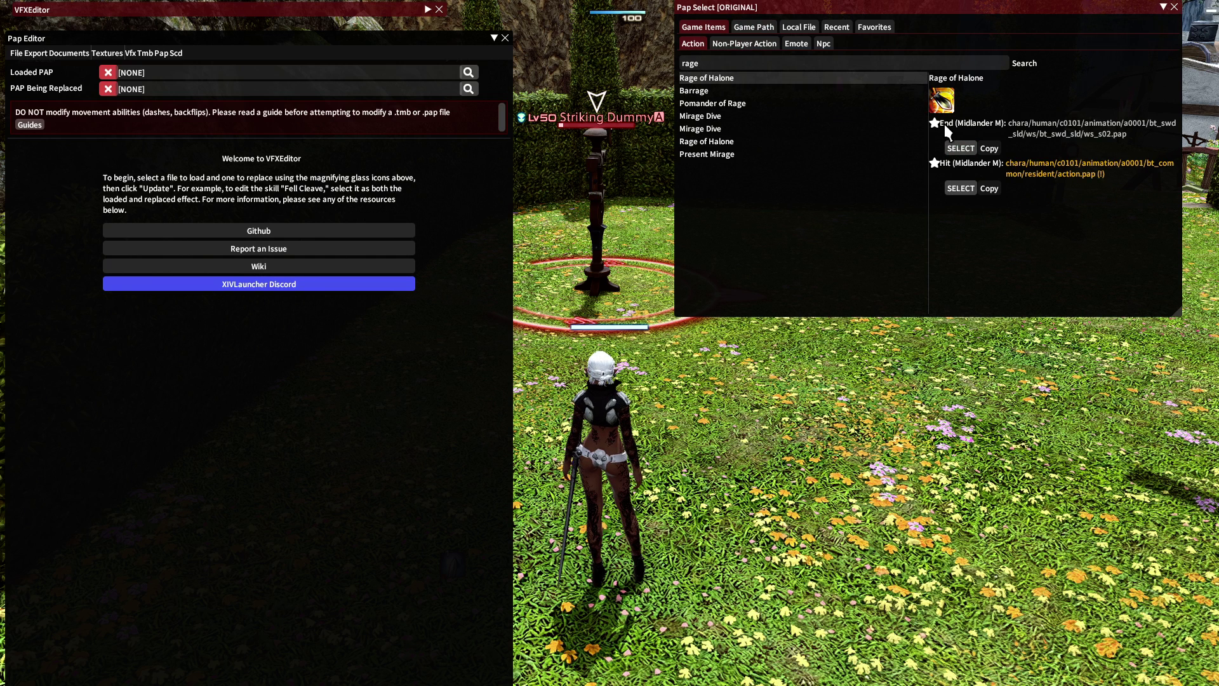
{"action": "left_click", "coordinate": [960, 147]}
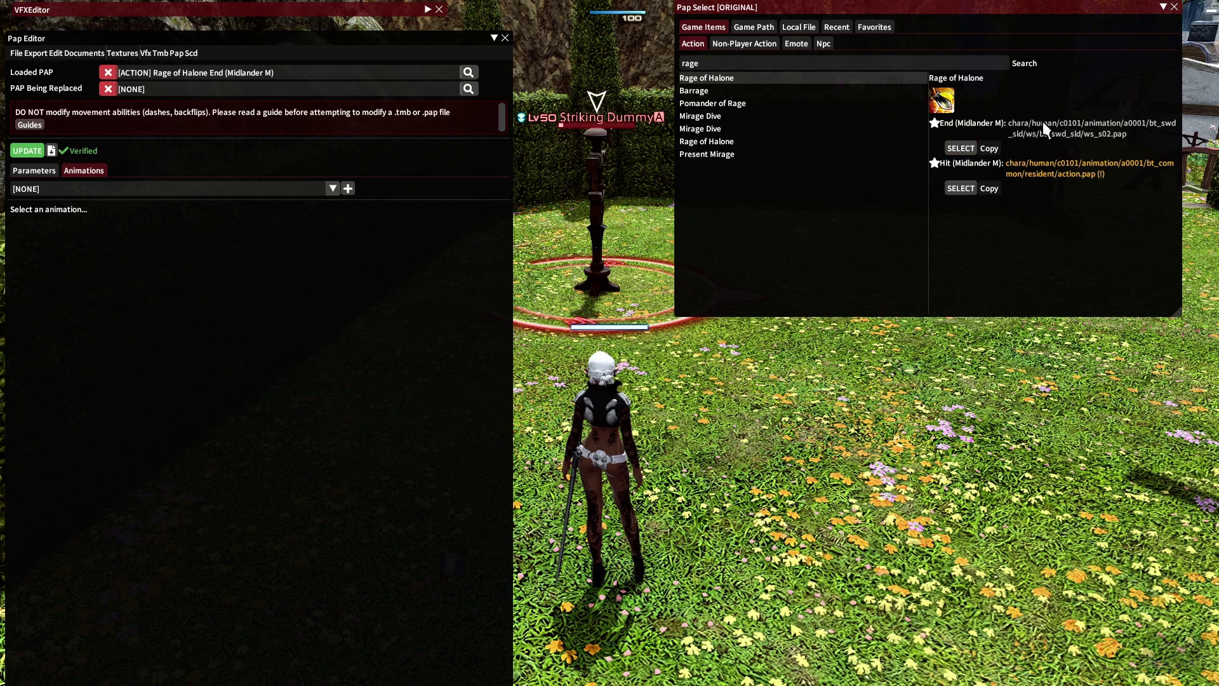
{"action": "left_click", "coordinate": [1179, 11]}
Set Royal Authority's End animation as the PAP Being Replaced.
{"action": "left_click", "coordinate": [468, 89]}
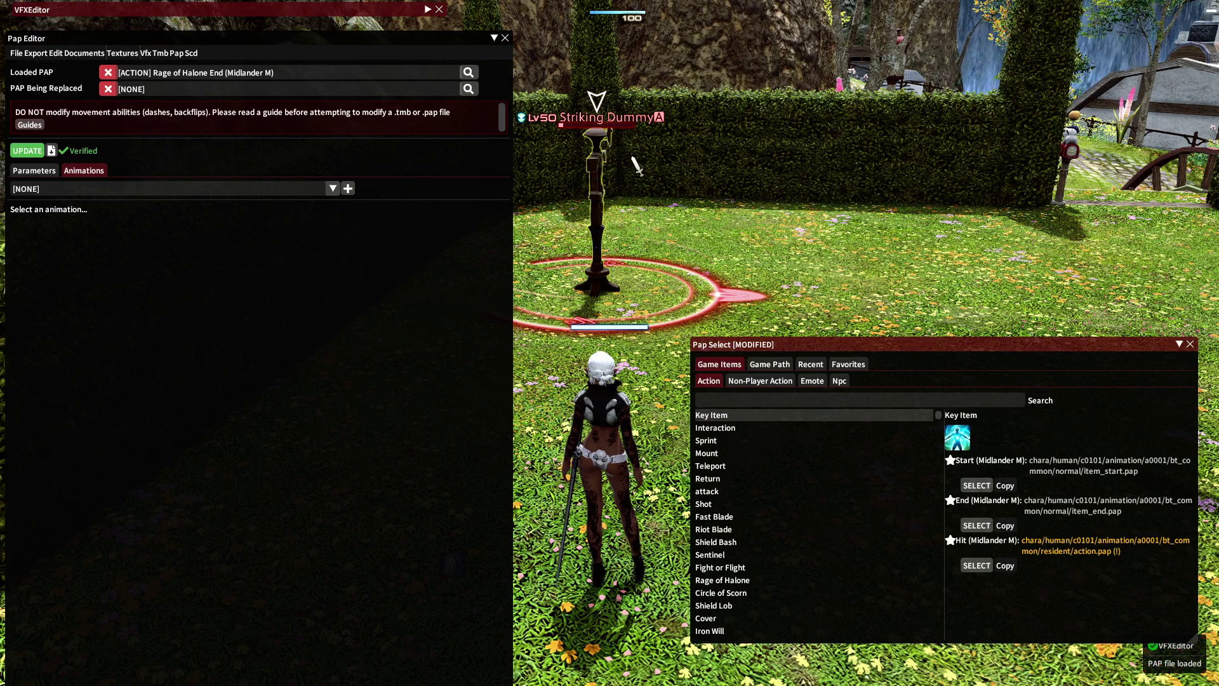
{"action": "left_click", "coordinate": [736, 400]}
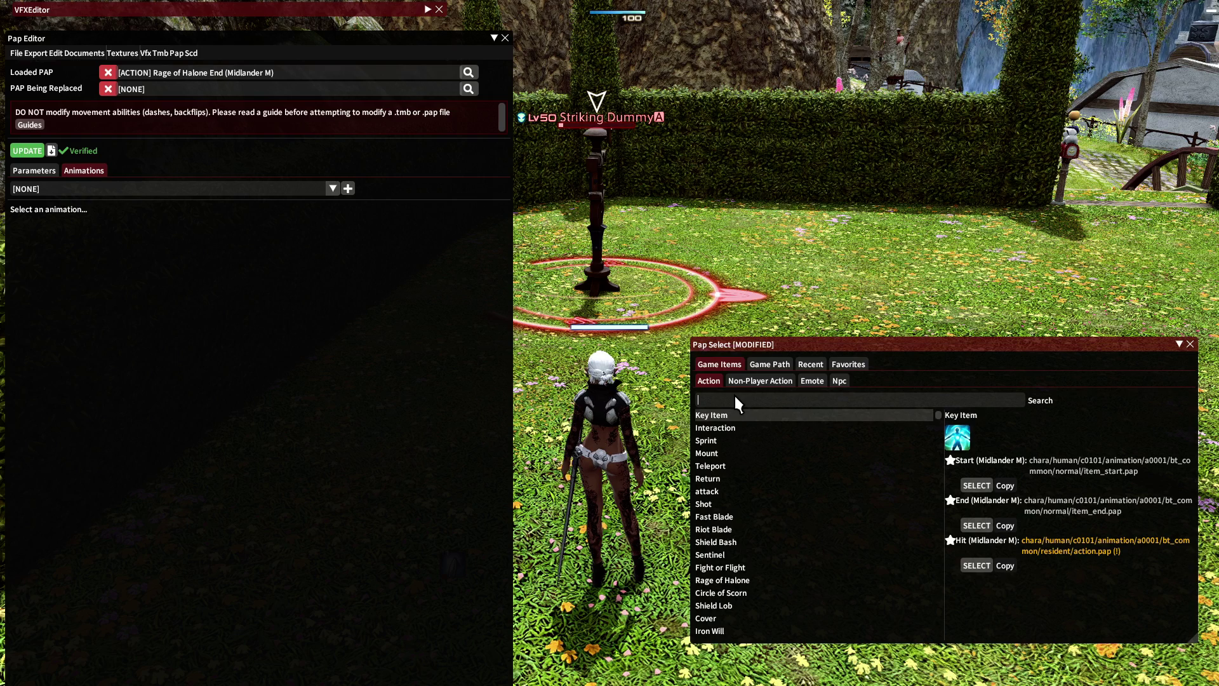
{"action": "type", "text": "royal"}
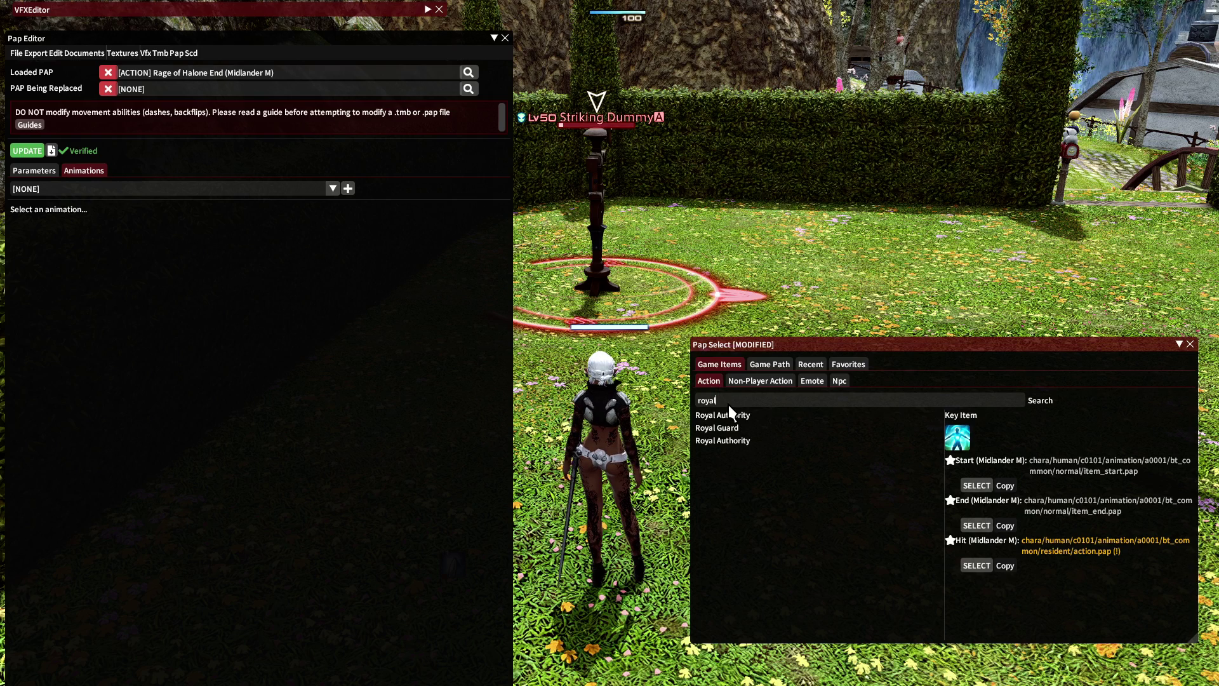
{"action": "left_click", "coordinate": [731, 414]}
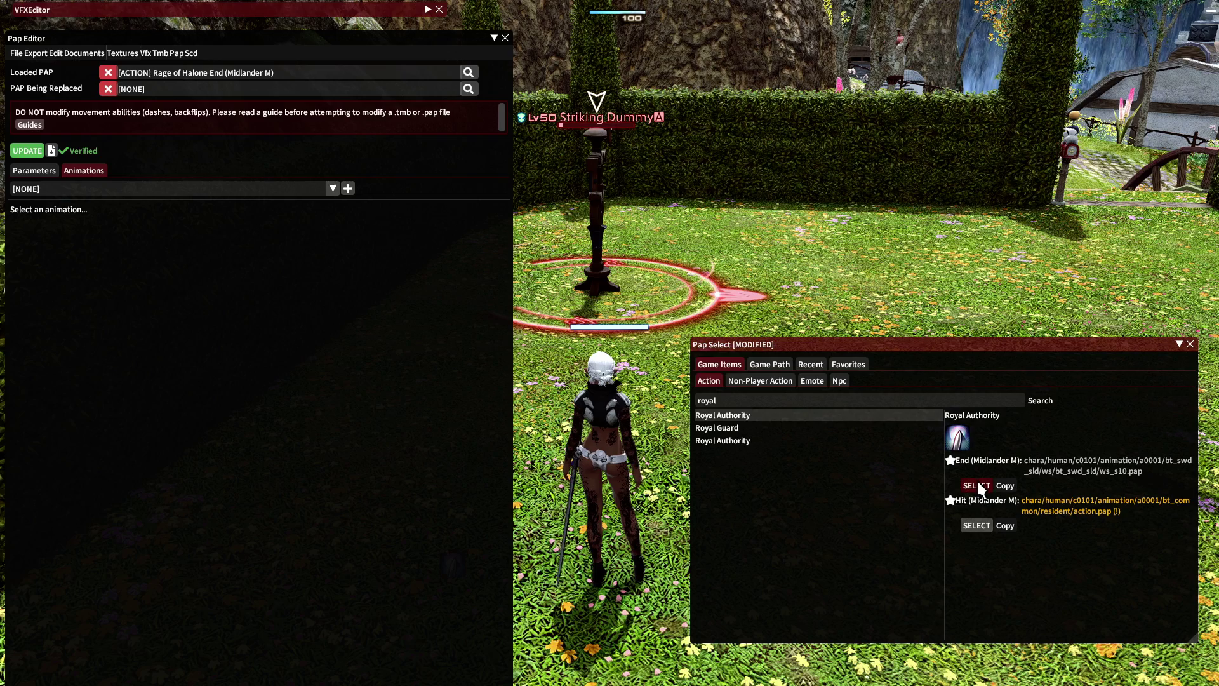
{"action": "left_click", "coordinate": [978, 486]}
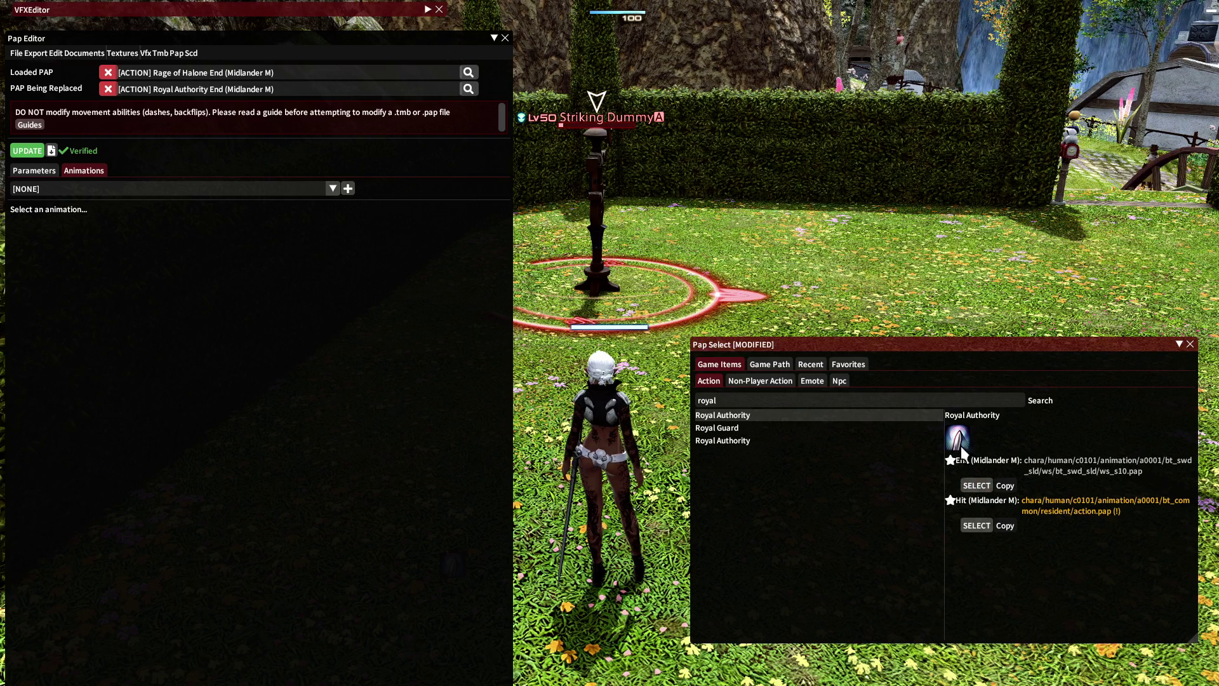
{"action": "left_click", "coordinate": [1191, 344]}
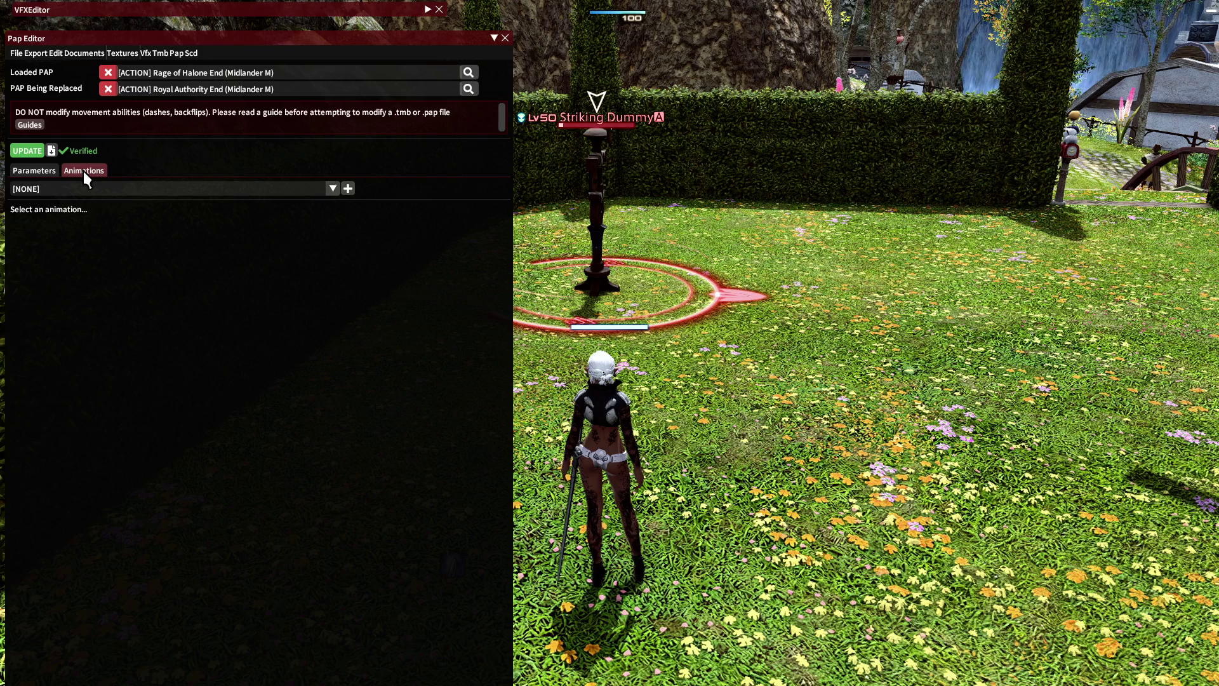
Select the cbbm_ws_s02 animation and rename it to cbbm_halone.
{"action": "left_click", "coordinate": [332, 188]}
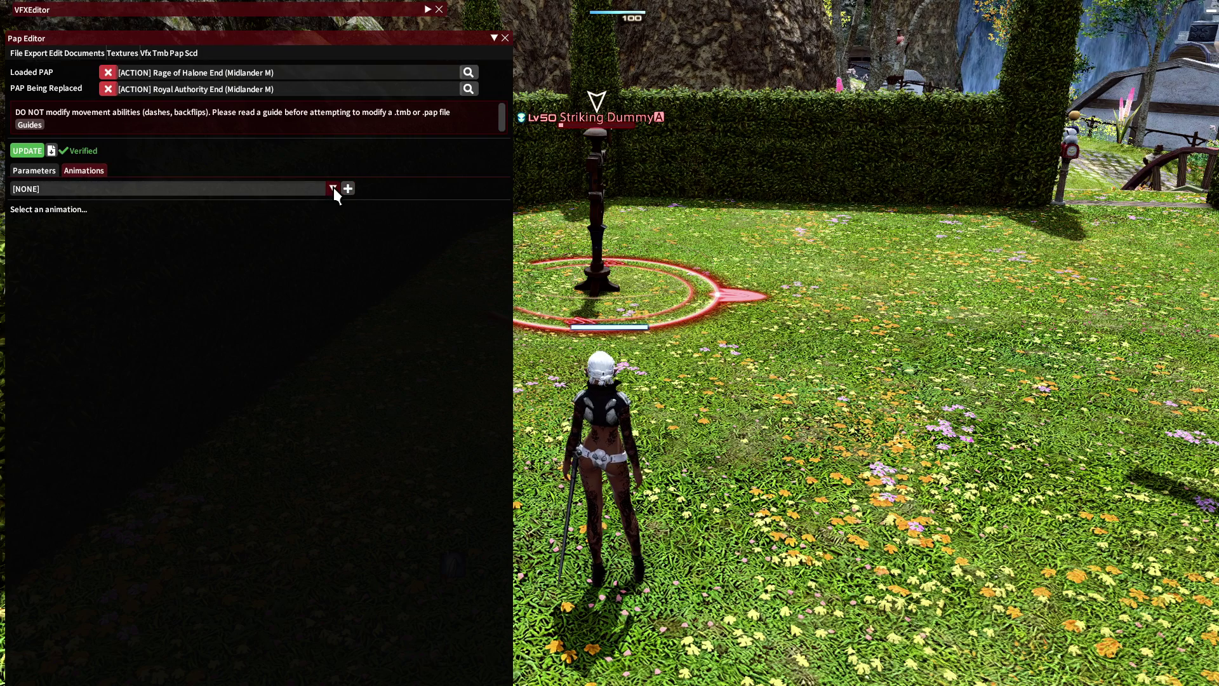
{"action": "left_click", "coordinate": [50, 206]}
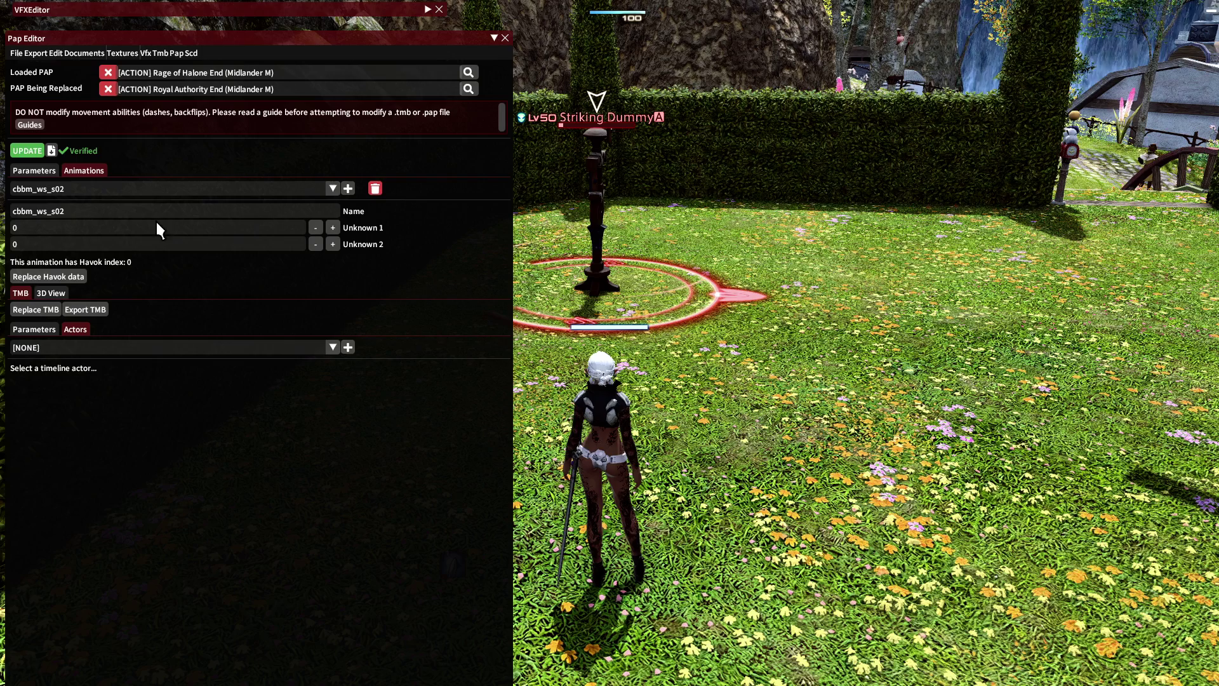
{"action": "left_click", "coordinate": [130, 211]}
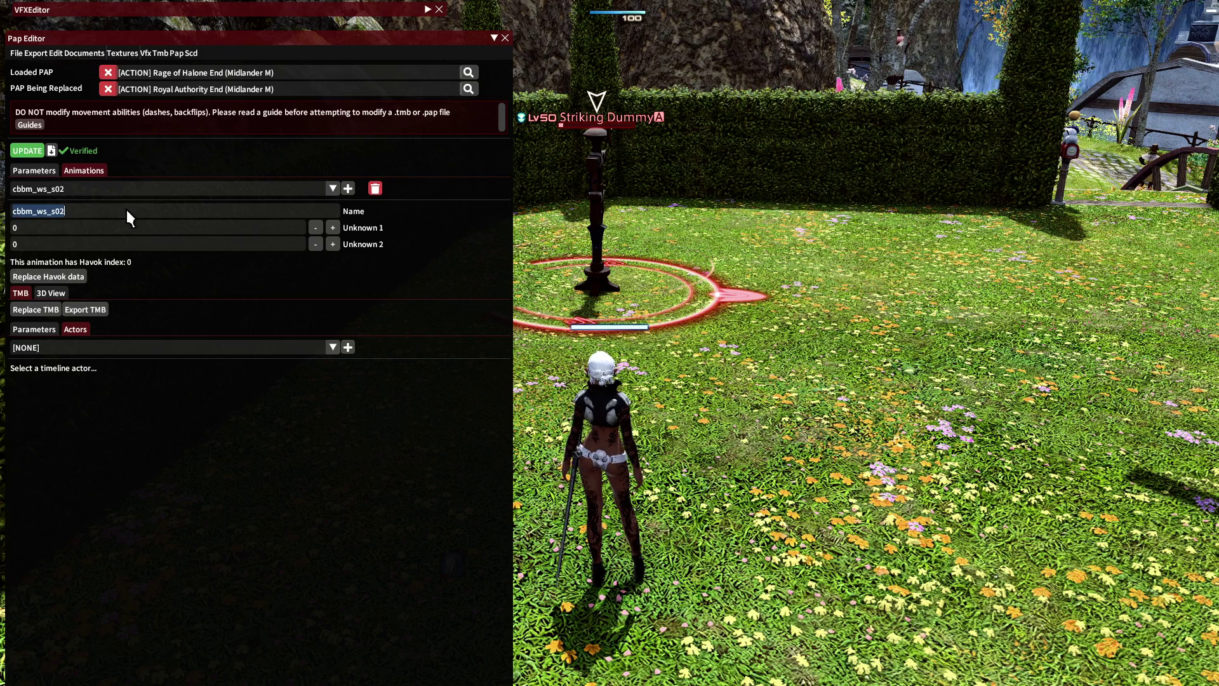
{"action": "type", "text": "cbbm_halone"}
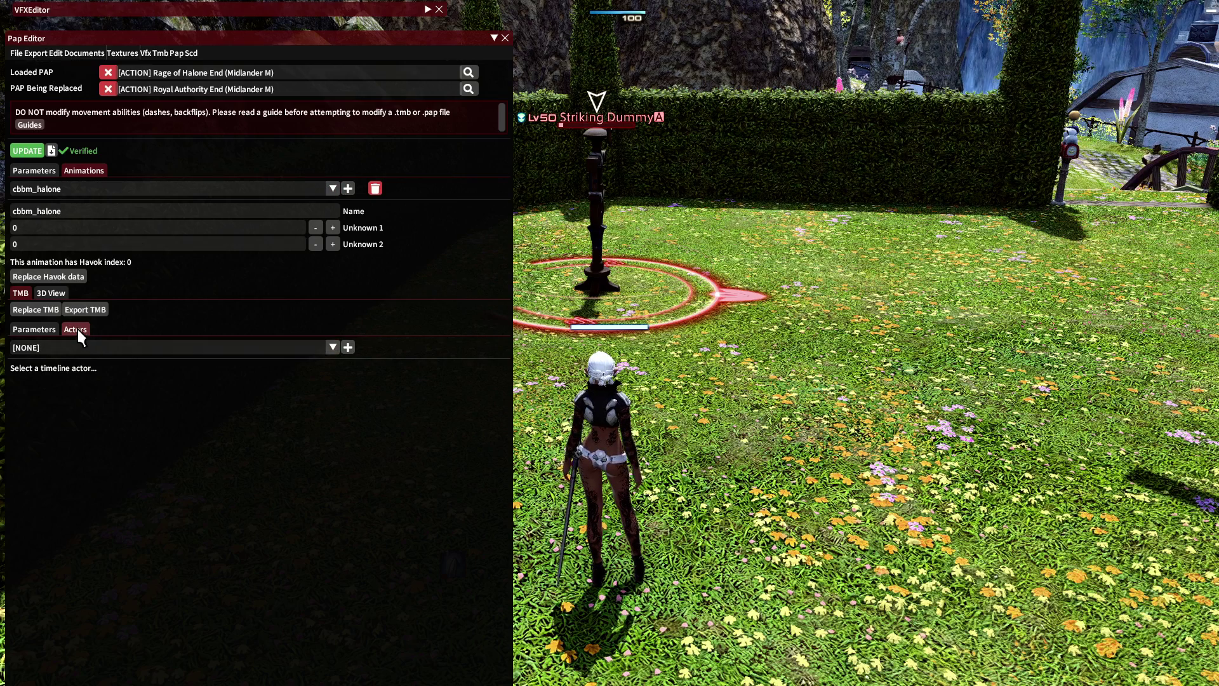
Replace Actor 0's Track 0 path cbbm_ws_s02 with cbbm_halone.
{"action": "left_click", "coordinate": [334, 344]}
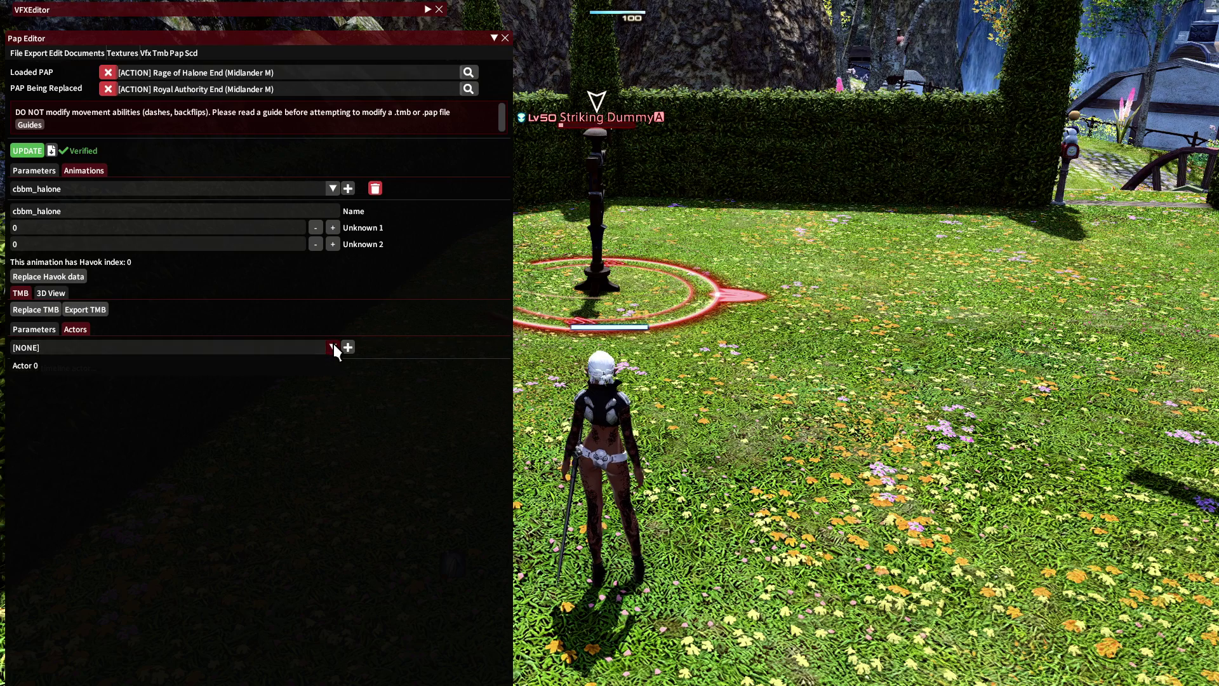
{"action": "left_click", "coordinate": [102, 365]}
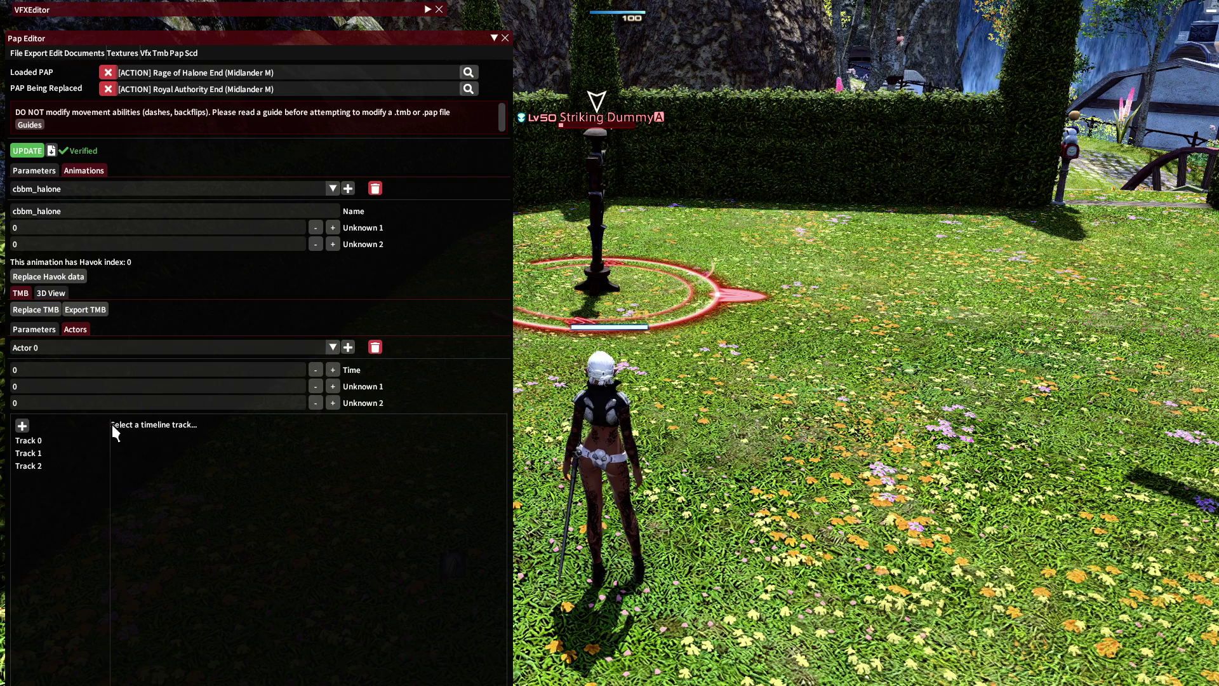
{"action": "left_click", "coordinate": [48, 441]}
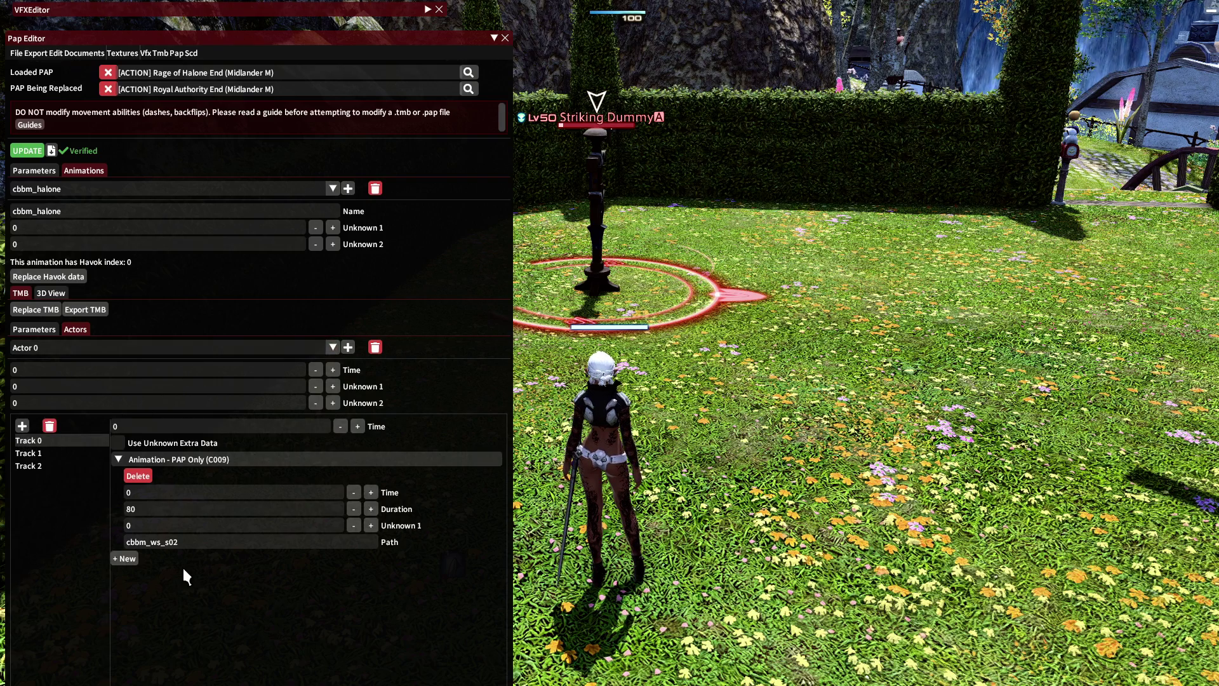
{"action": "left_click_drag", "start_coordinate": [211, 542], "coordinate": [78, 555]}
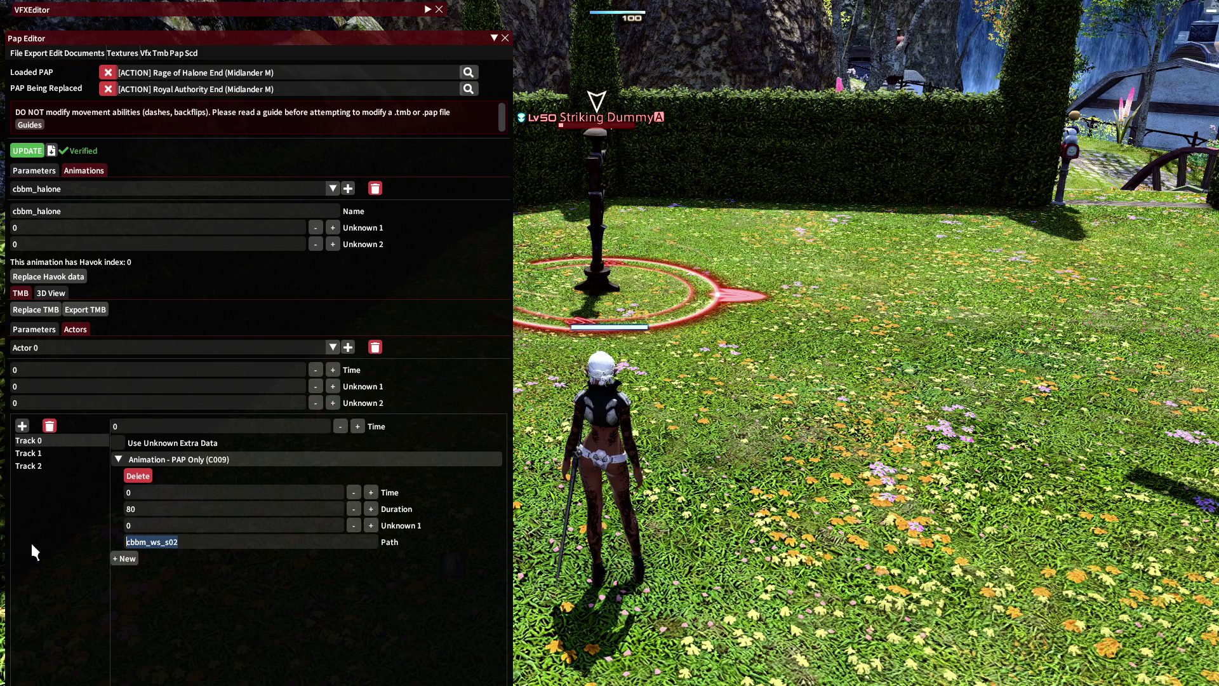
{"action": "type", "text": "cbbm_halone"}
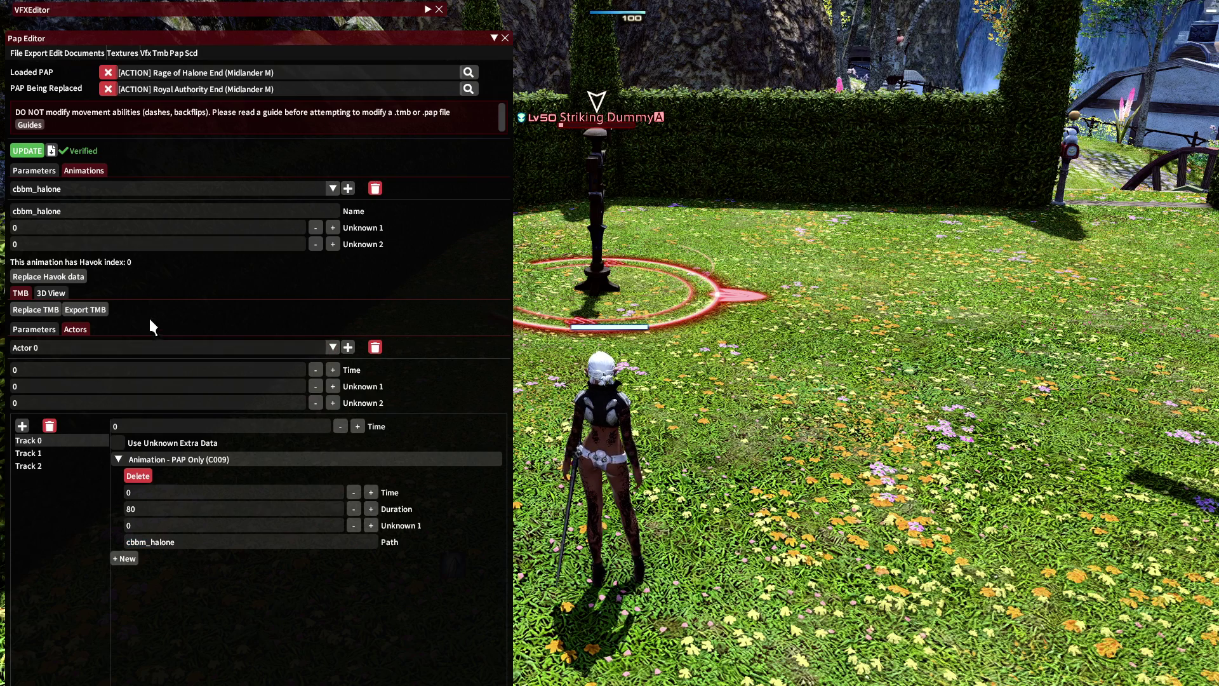
Apply the edited PAP, confirm Track 10 in the Tmb editor still reads cbbm_halone, and collapse both editors.
{"action": "left_click", "coordinate": [29, 151]}
{"action": "left_click", "coordinate": [493, 38]}
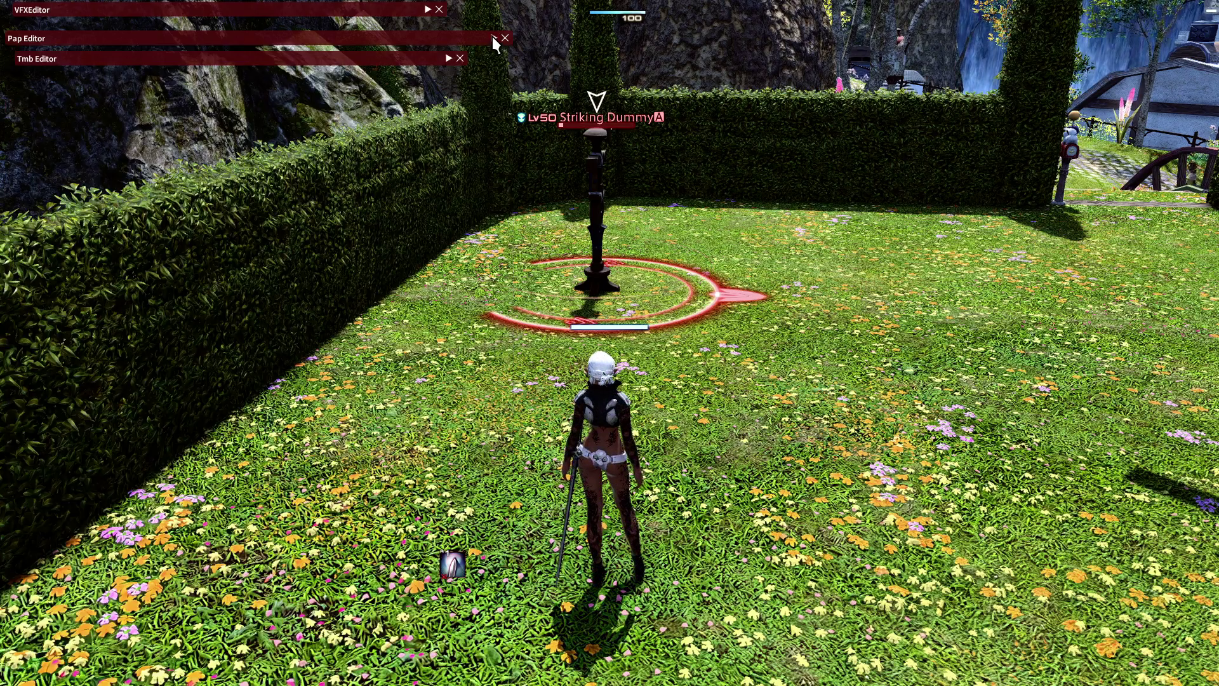
{"action": "left_click", "coordinate": [447, 59]}
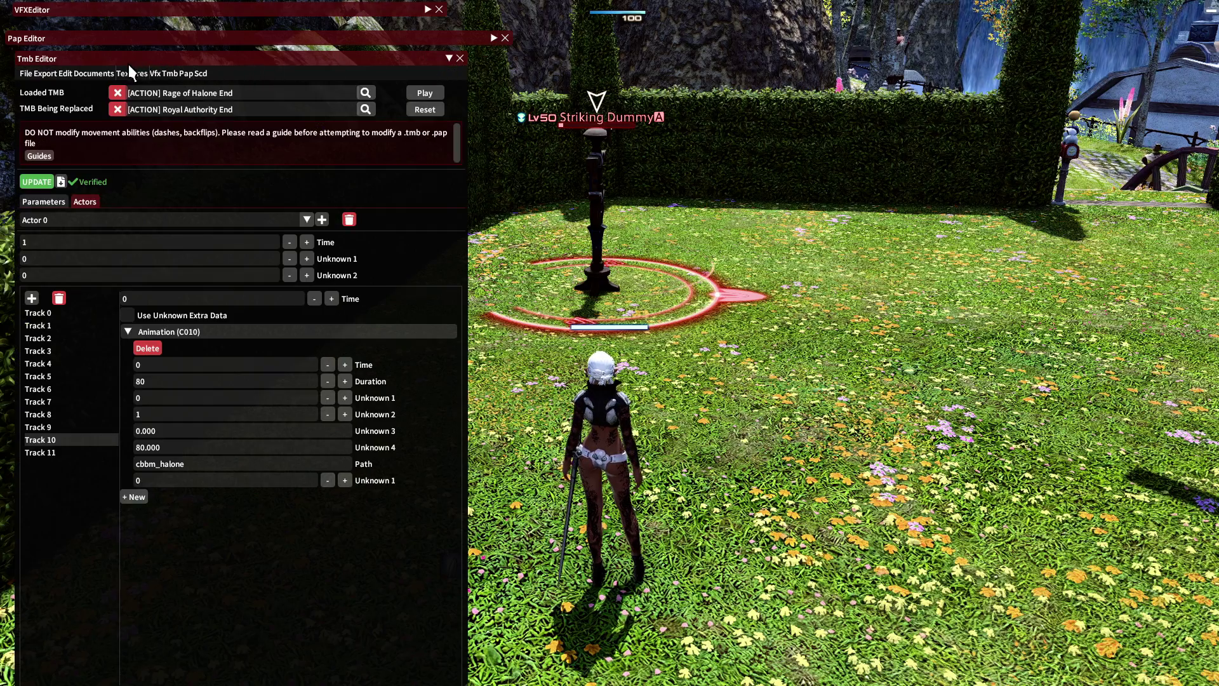
{"action": "left_click", "coordinate": [36, 181]}
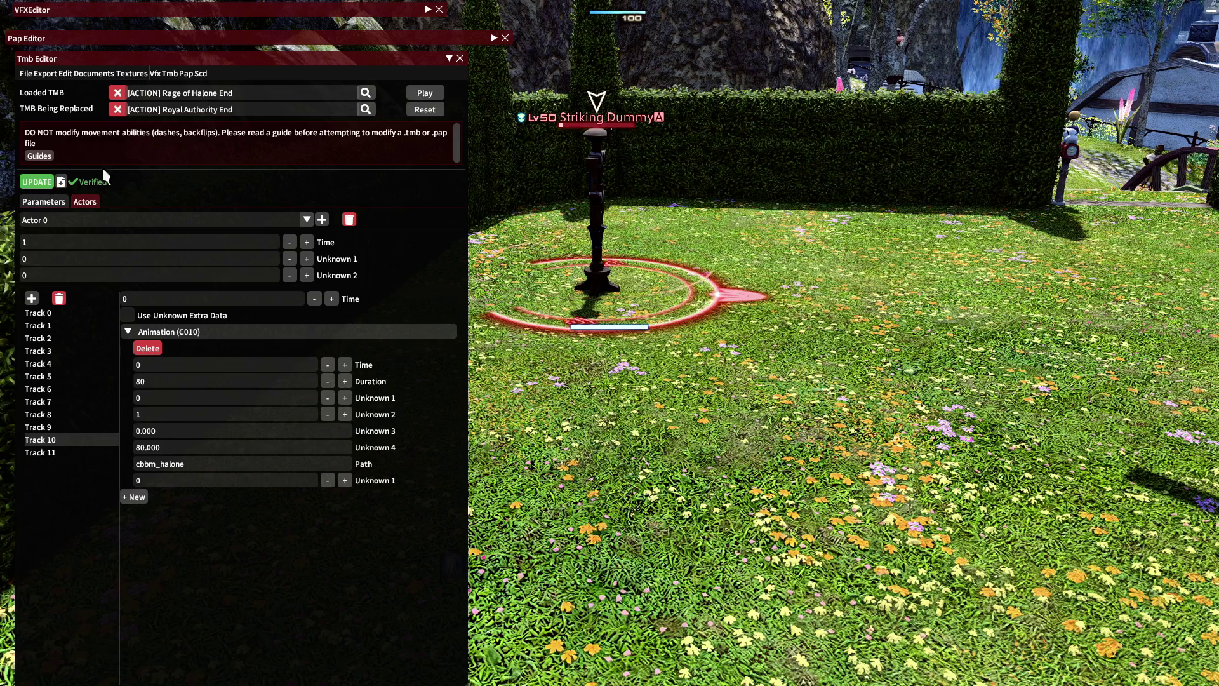
{"action": "left_click", "coordinate": [450, 58]}
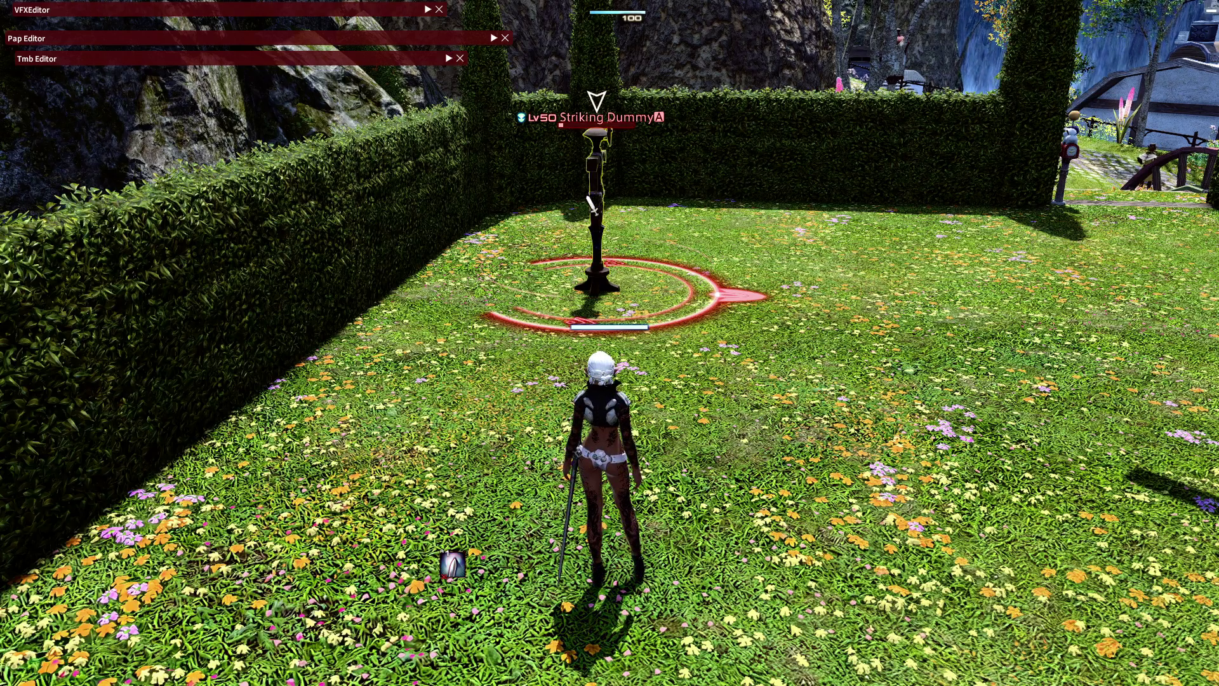
Use the Royal Authority combo on the striking dummy, then expand the main VFXEditor window.
{"action": "key", "text": "w"}
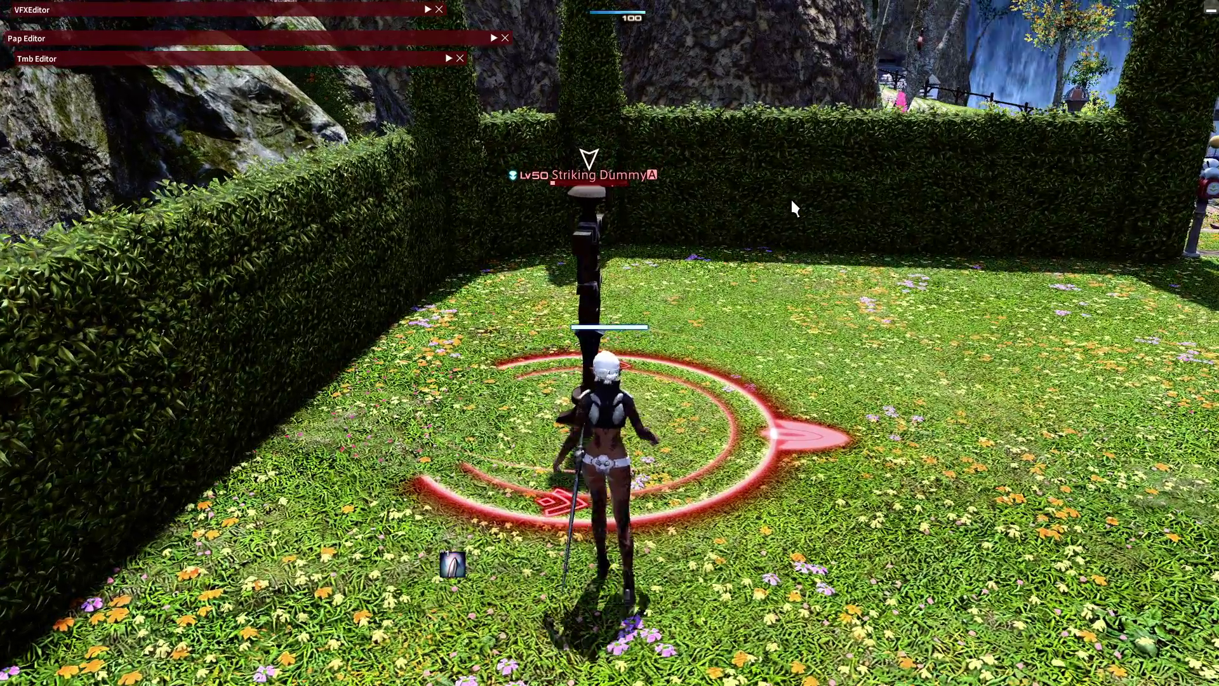
{"action": "key", "text": "1"}
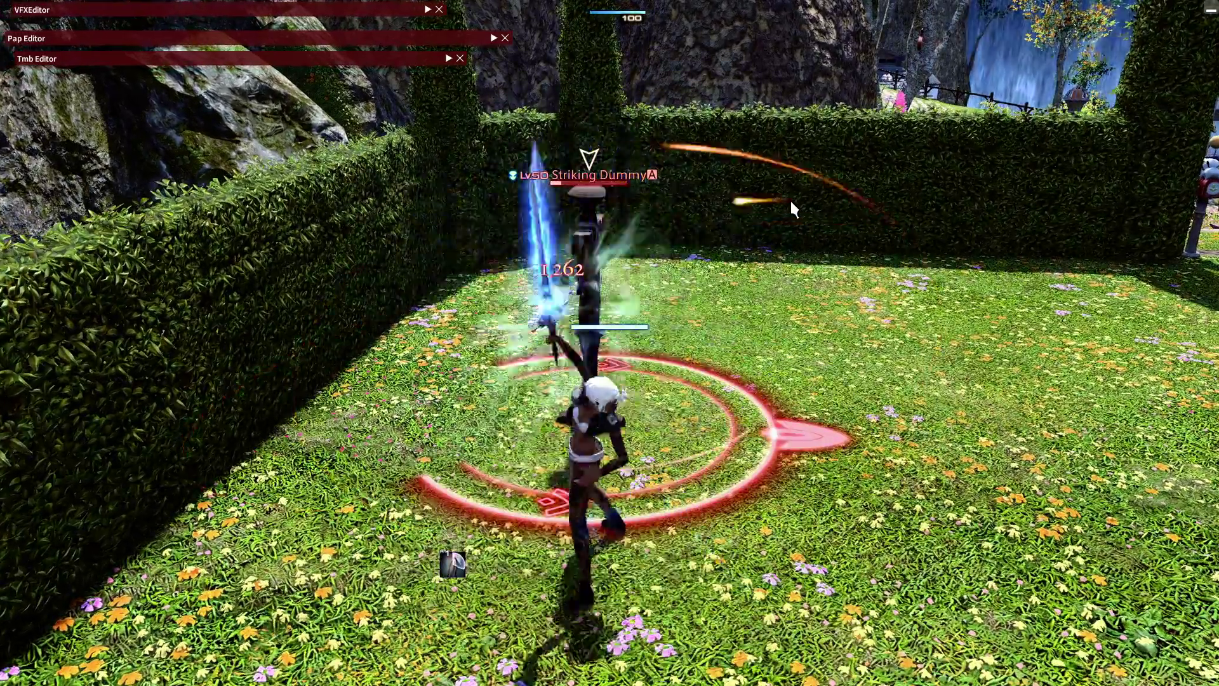
{"action": "key", "text": "2"}
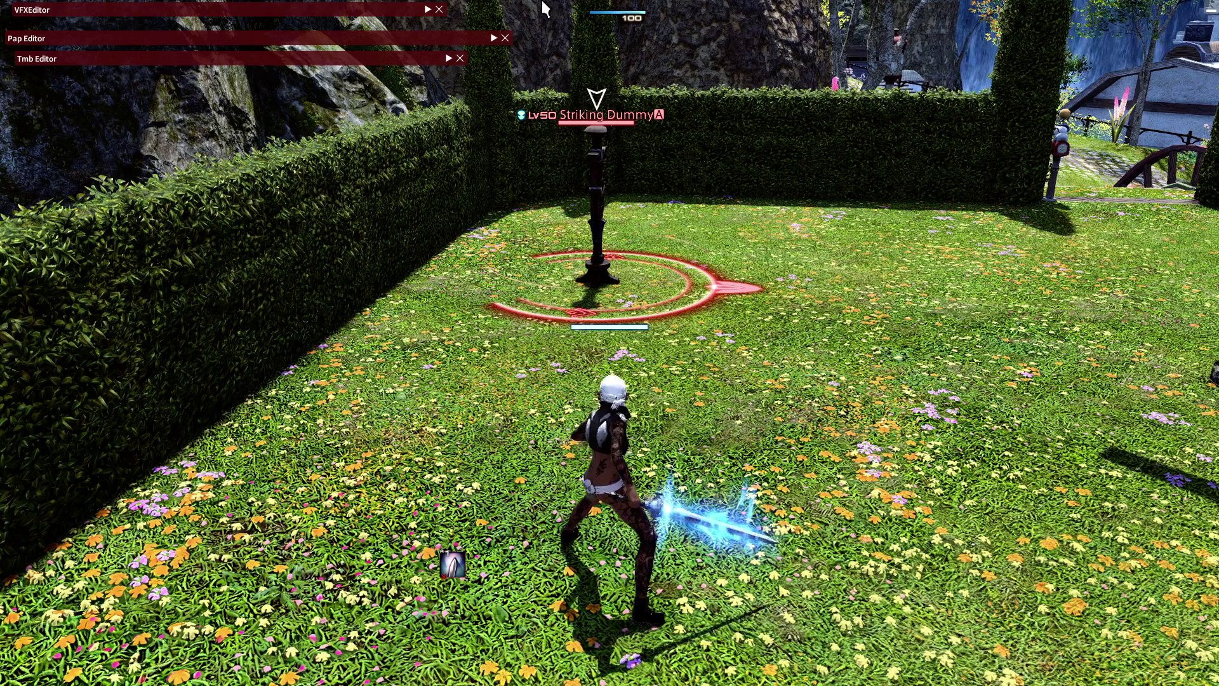
{"action": "left_click", "coordinate": [428, 10]}
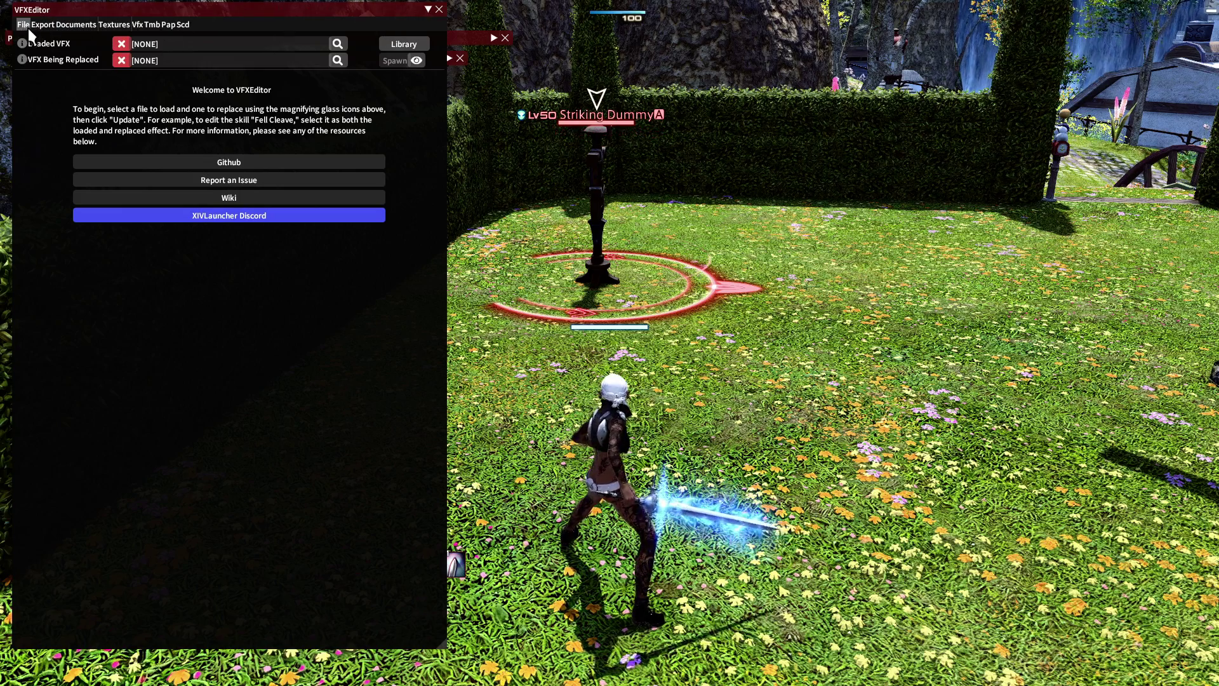
Export a TexTools modpack named 'royal to rage' including the Tmb and Pap files.
{"action": "left_click", "coordinate": [47, 25]}
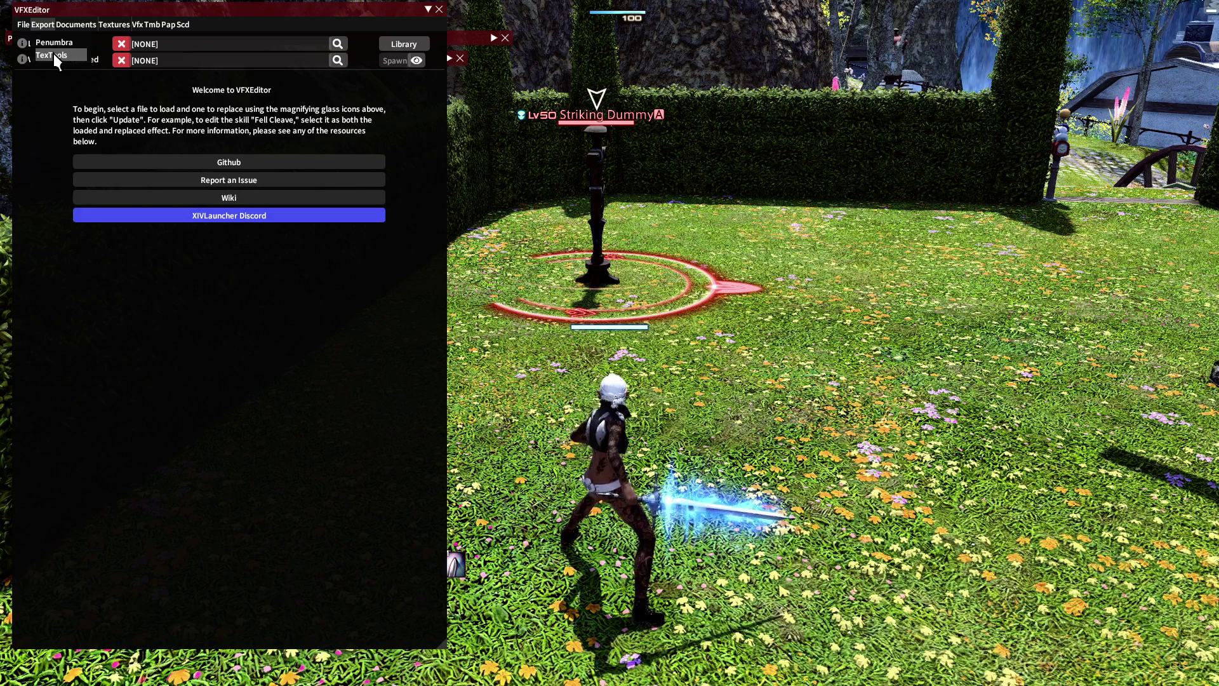
{"action": "left_click", "coordinate": [54, 54]}
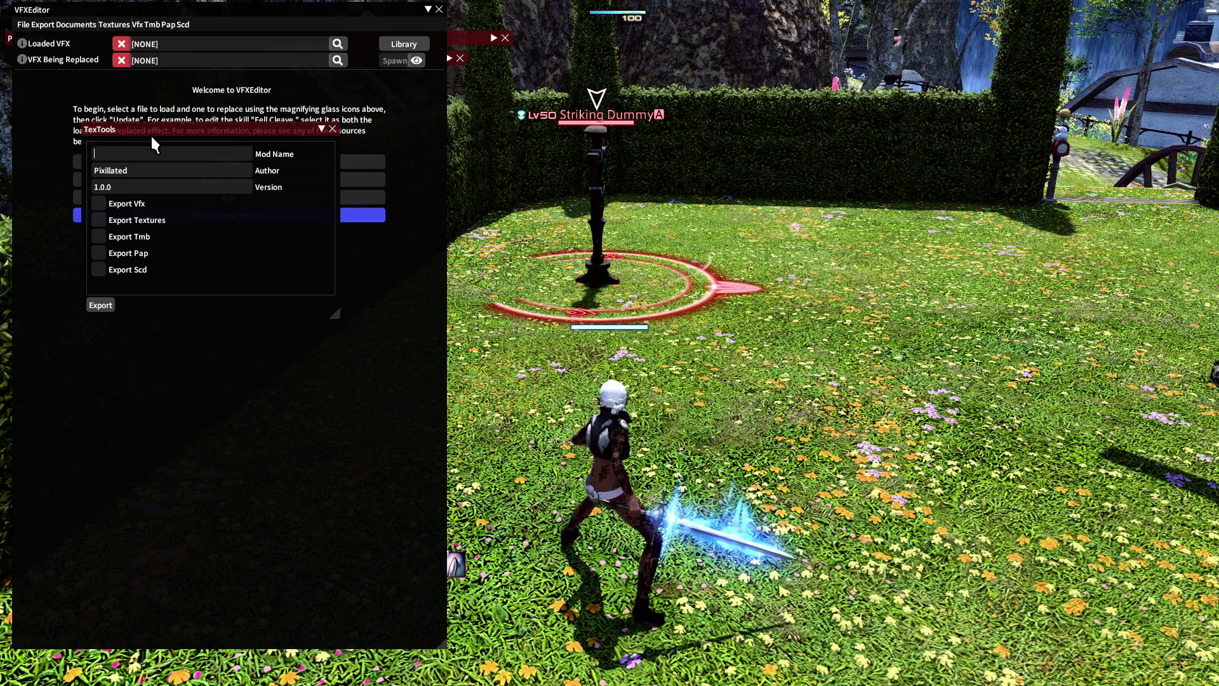
{"action": "type", "text": "royal to"}
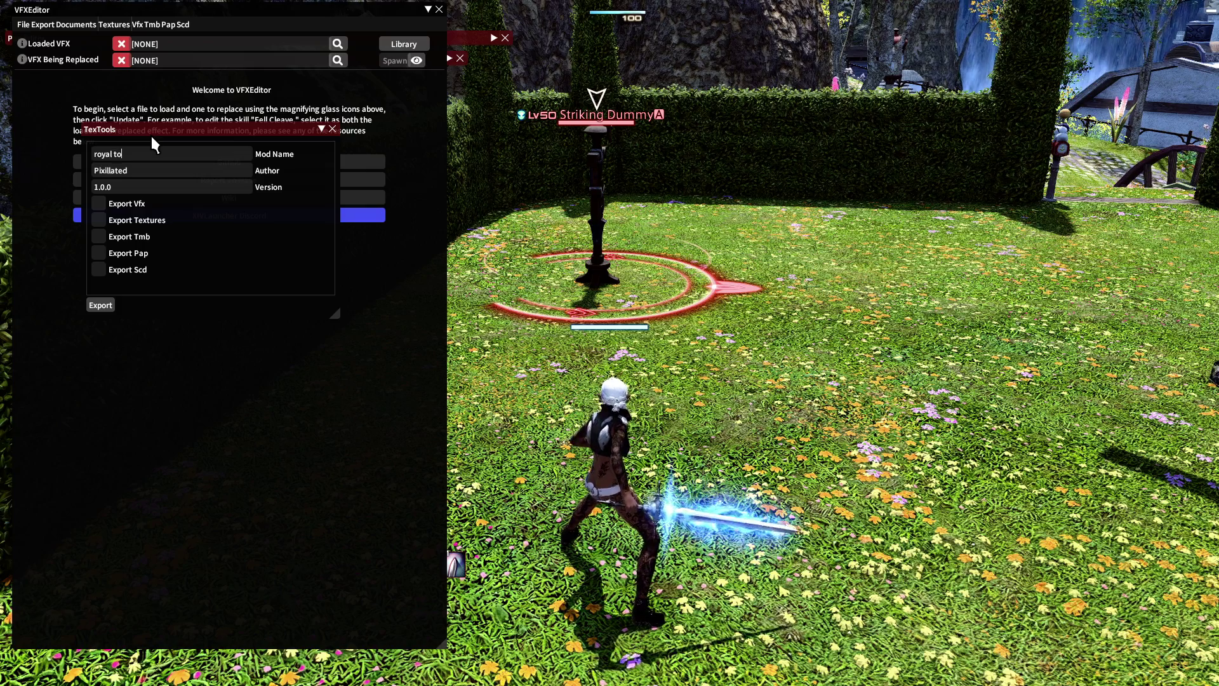
{"action": "type", "text": " rage"}
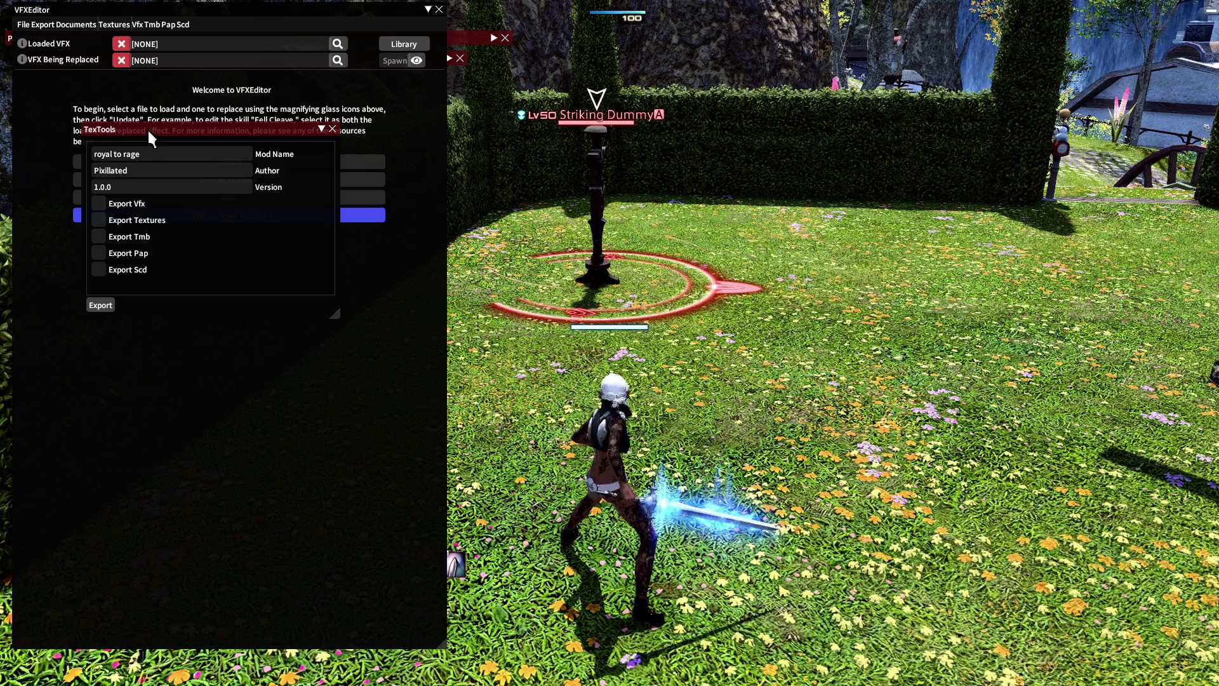
{"action": "left_click", "coordinate": [101, 237]}
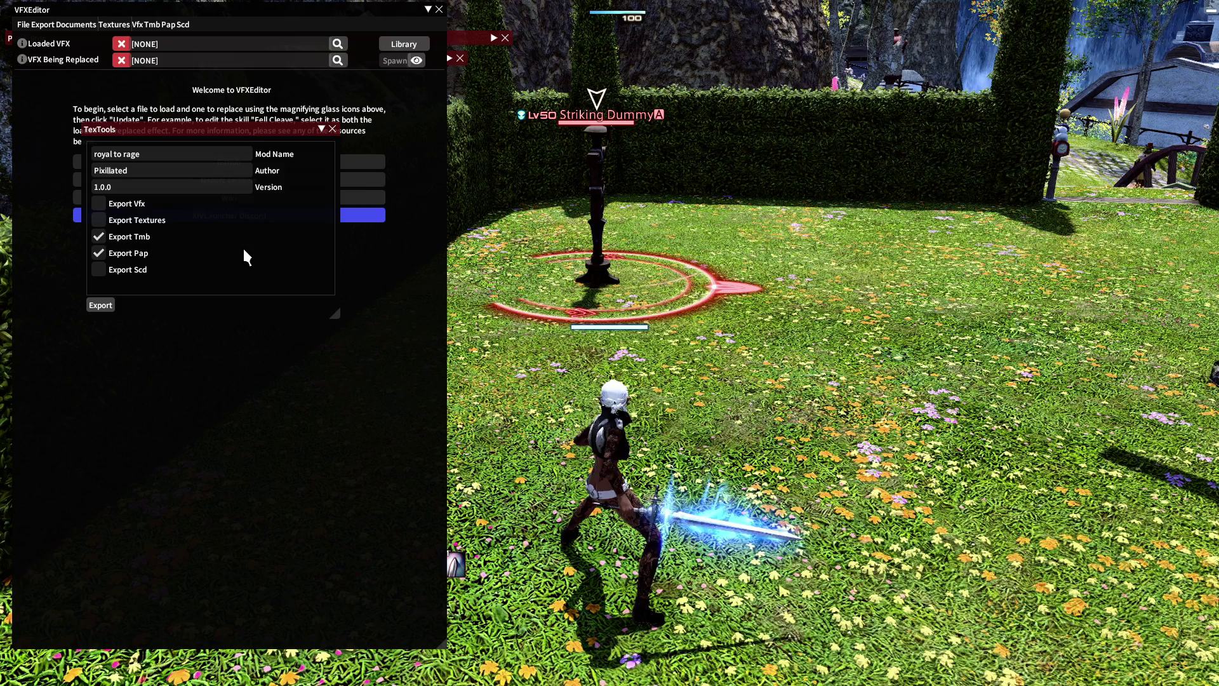
{"action": "left_click", "coordinate": [100, 306]}
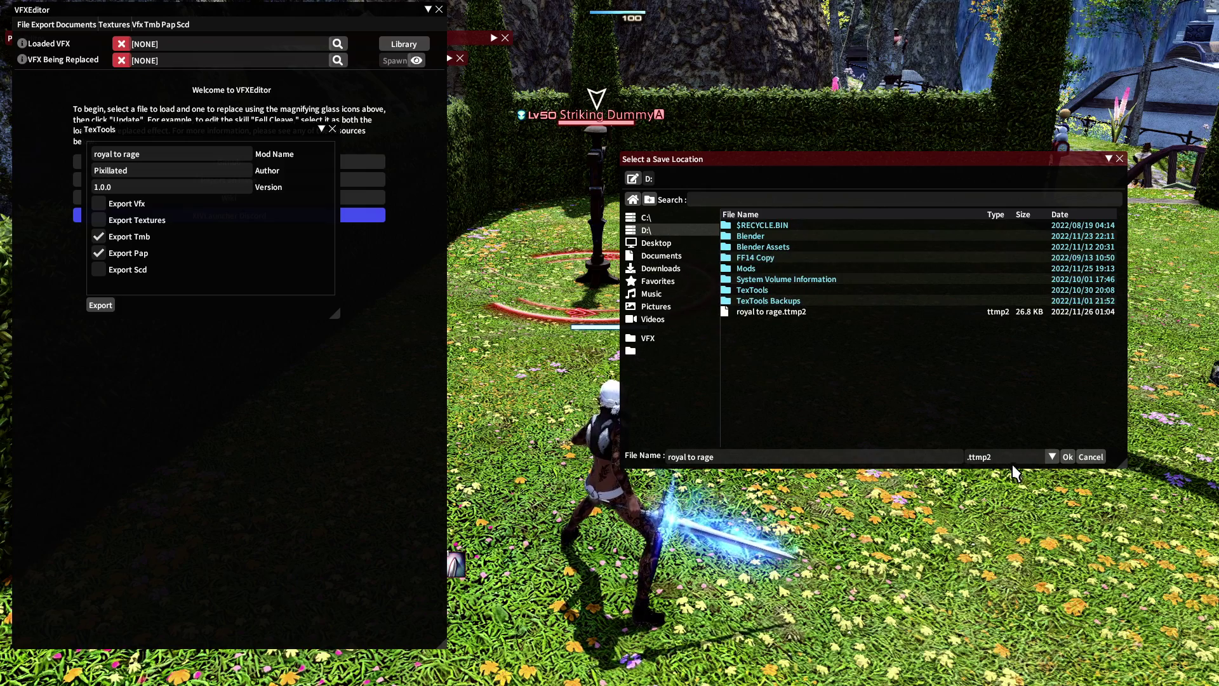
Save the 'royal to rage' modpack to drive D and close the main VFXEditor window.
{"action": "left_click", "coordinate": [1067, 456]}
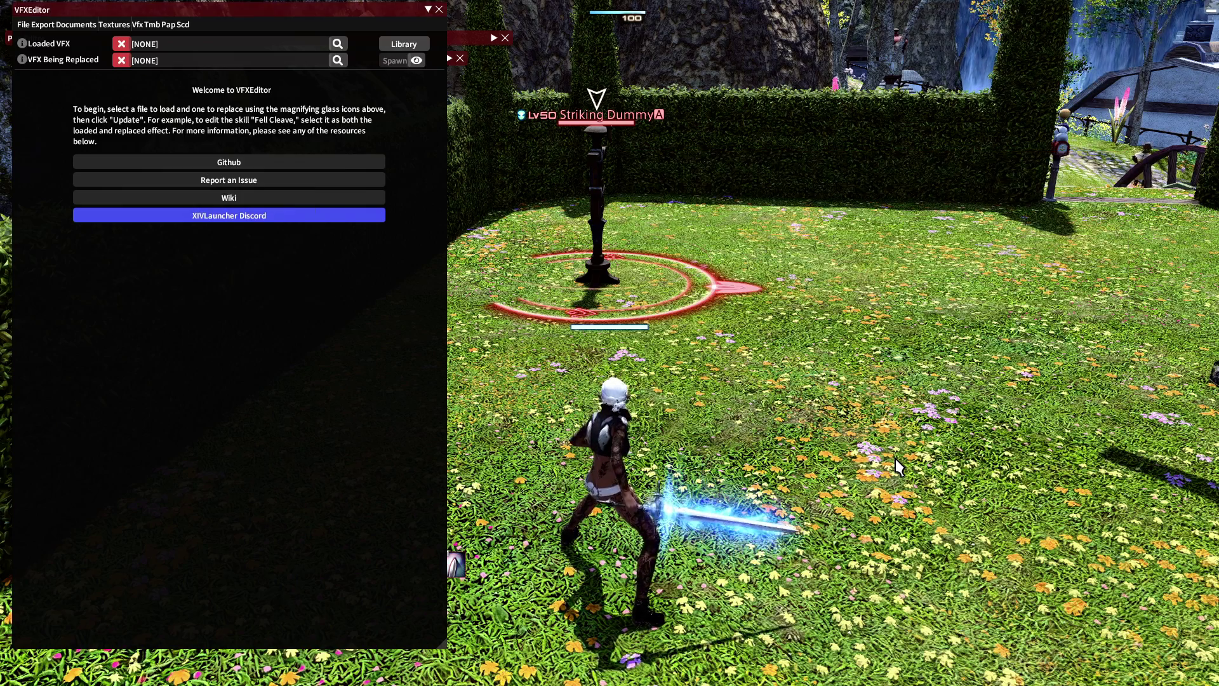
{"action": "left_click", "coordinate": [441, 12]}
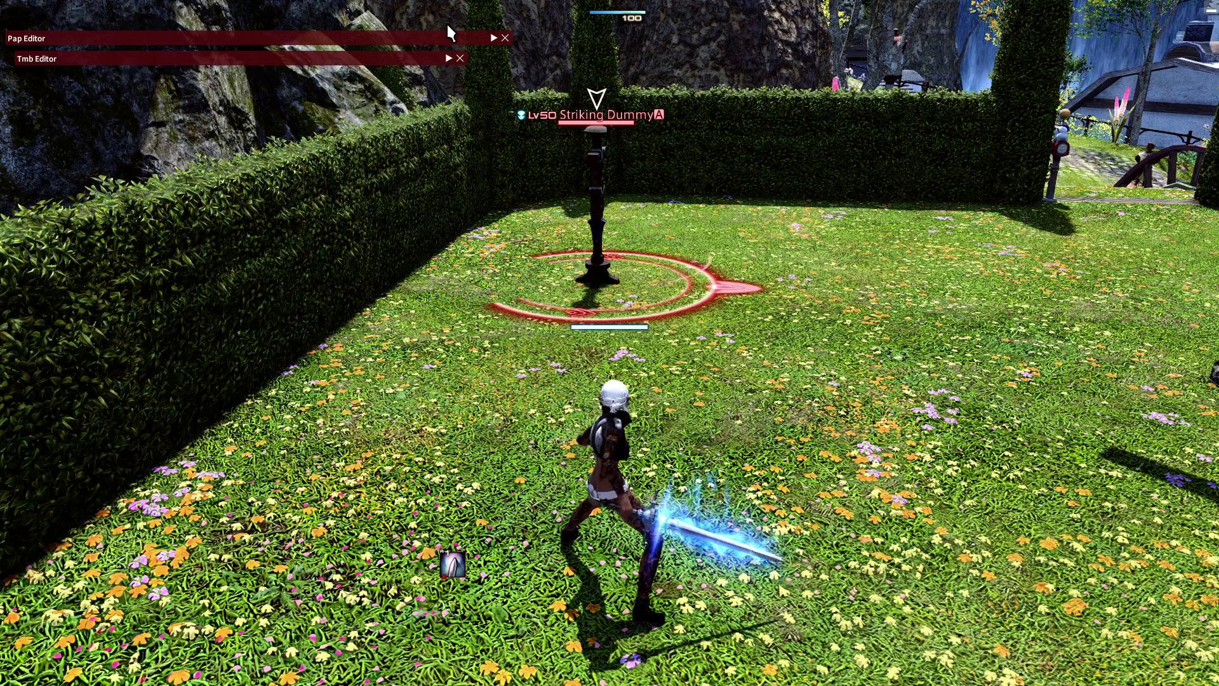